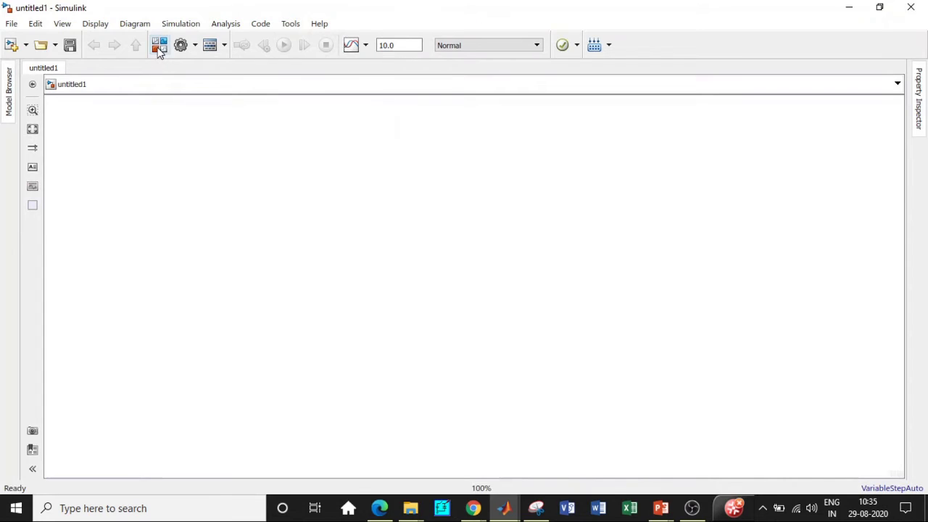
- Search the library for Powergui and add powergui and Voltage Measurement to untitled1
{"action": "left_click", "coordinate": [160, 45]}
{"action": "left_click", "coordinate": [230, 38]}
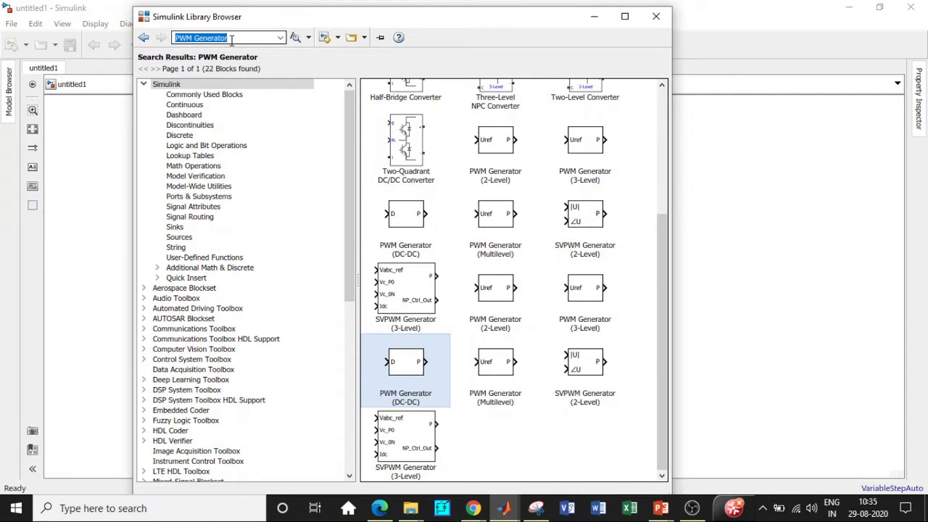
{"action": "key", "text": "BackSpace"}
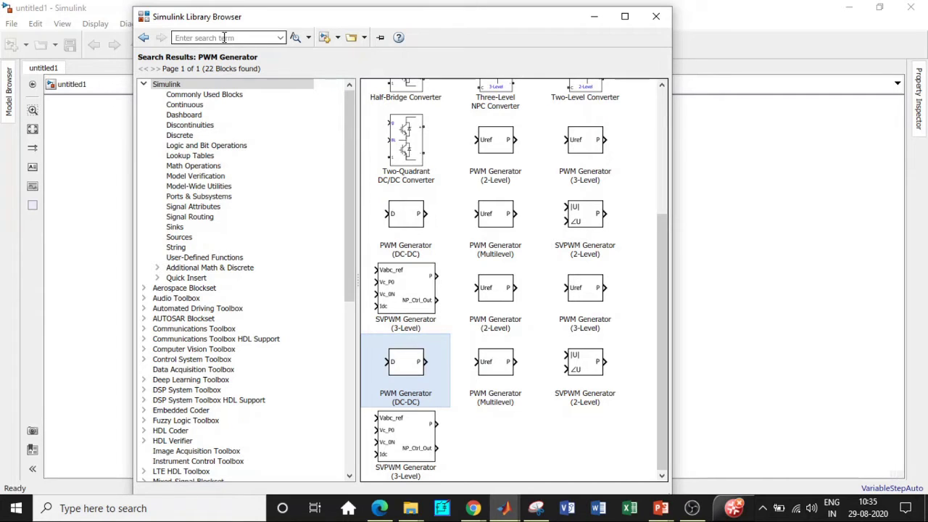
{"action": "left_click", "coordinate": [210, 40]}
{"action": "type", "text": "Powergui"}
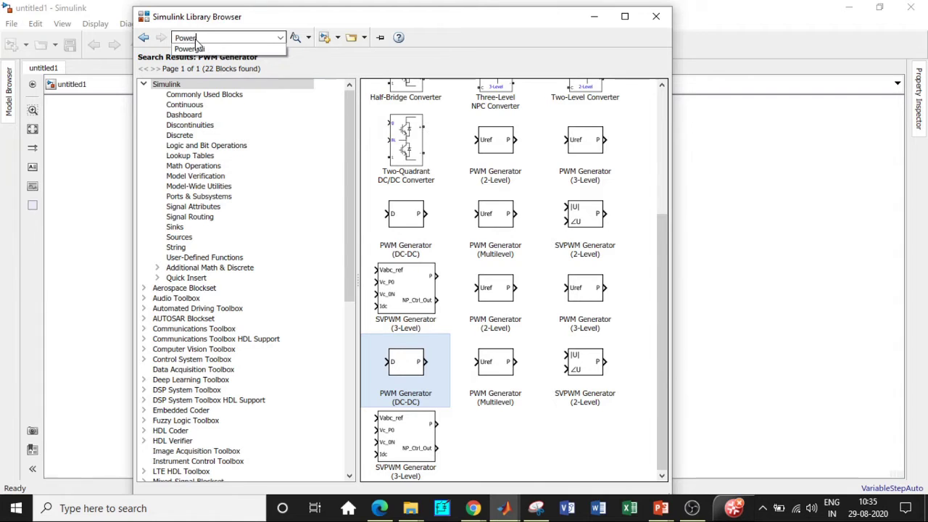
{"action": "left_click", "coordinate": [191, 49]}
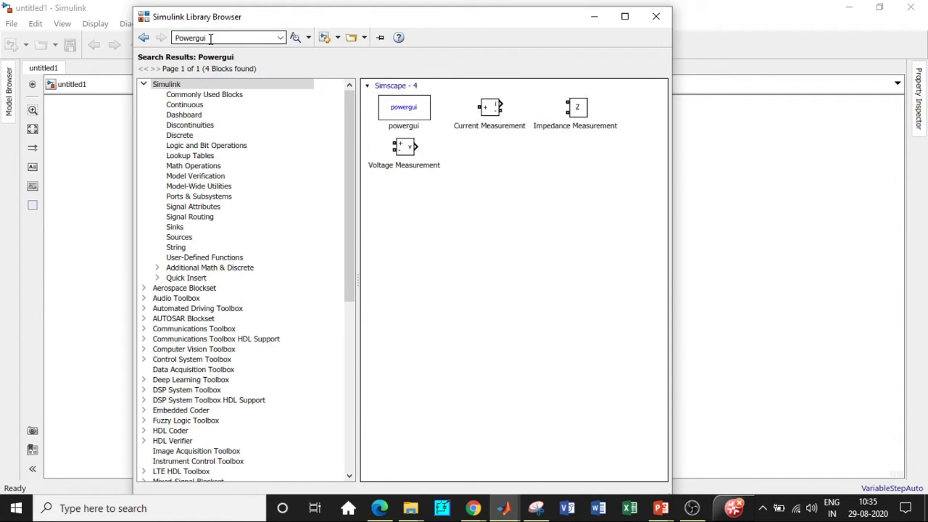
{"action": "left_click", "coordinate": [410, 119]}
{"action": "right_click", "coordinate": [410, 119]}
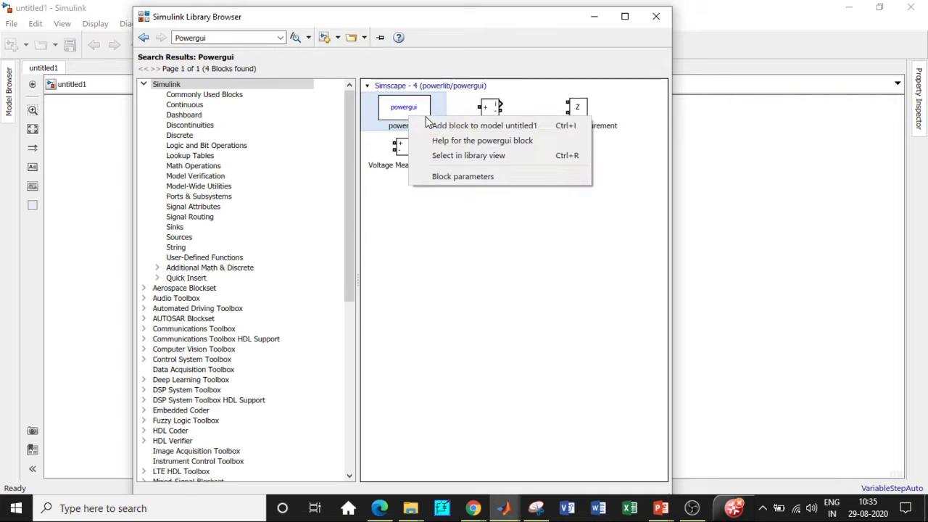
{"action": "left_click", "coordinate": [437, 124]}
{"action": "left_click", "coordinate": [411, 148]}
{"action": "right_click", "coordinate": [412, 148]}
{"action": "left_click", "coordinate": [442, 153]}
- Search the library for DC Voltage and inspect the DC Voltage Source block
{"action": "left_click", "coordinate": [226, 38]}
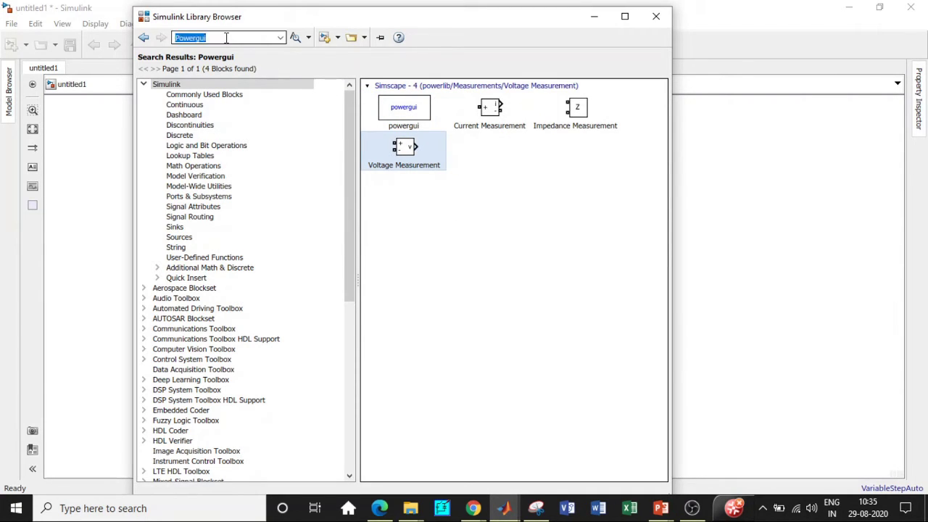
{"action": "key", "text": "BackSpace"}
{"action": "type", "text": "DC"}
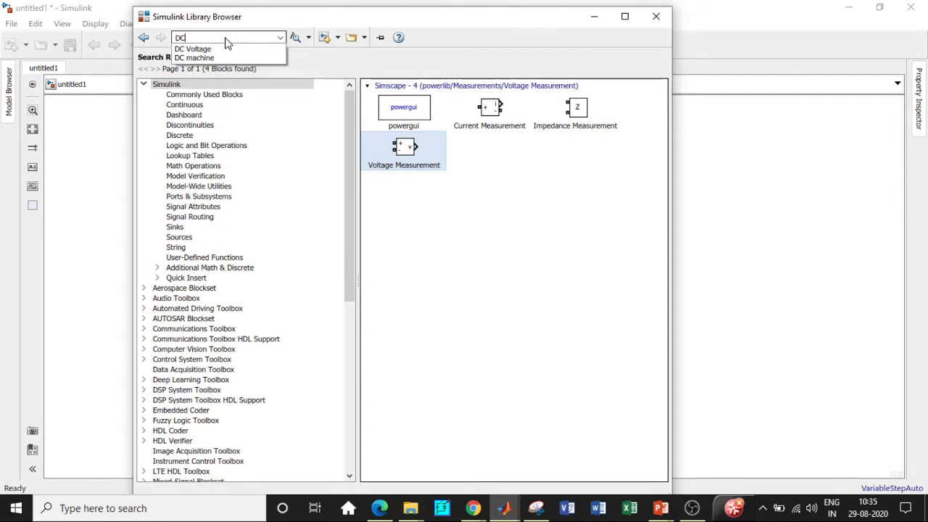
{"action": "left_click", "coordinate": [216, 45]}
{"action": "key", "text": "Return"}
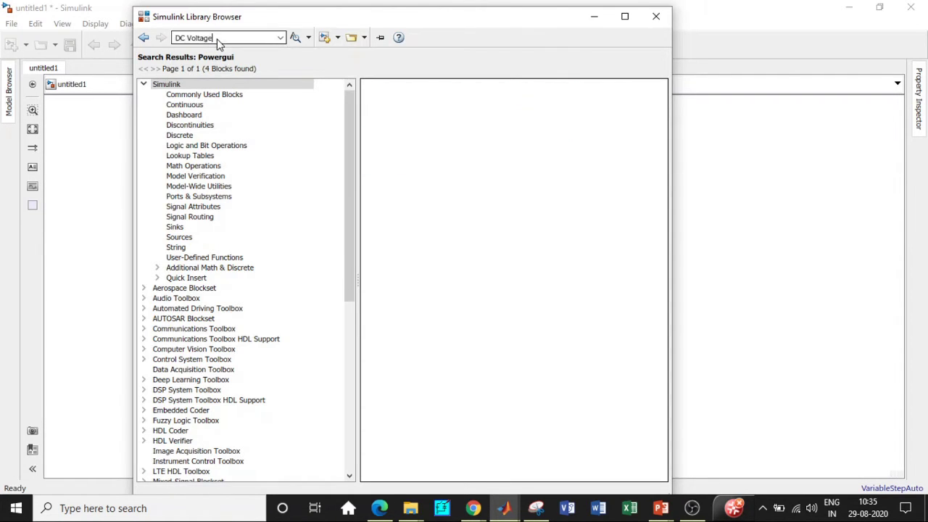
{"action": "left_click", "coordinate": [487, 341]}
{"action": "right_click", "coordinate": [507, 321]}
{"action": "key", "text": "Escape"}
{"action": "left_click", "coordinate": [224, 37]}
{"action": "key", "text": "BackSpace"}
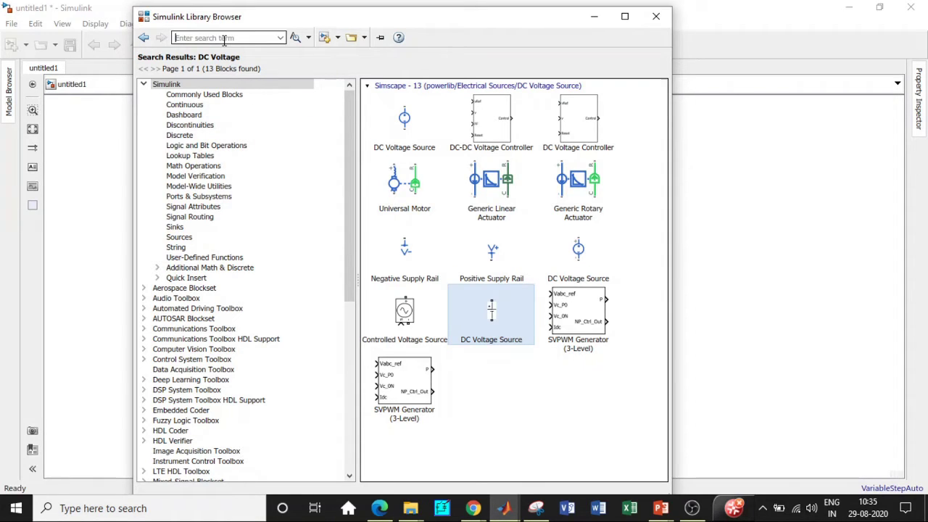
- Search for Mosfet and add the Mosfet block to untitled1
{"action": "type", "text": "M"}
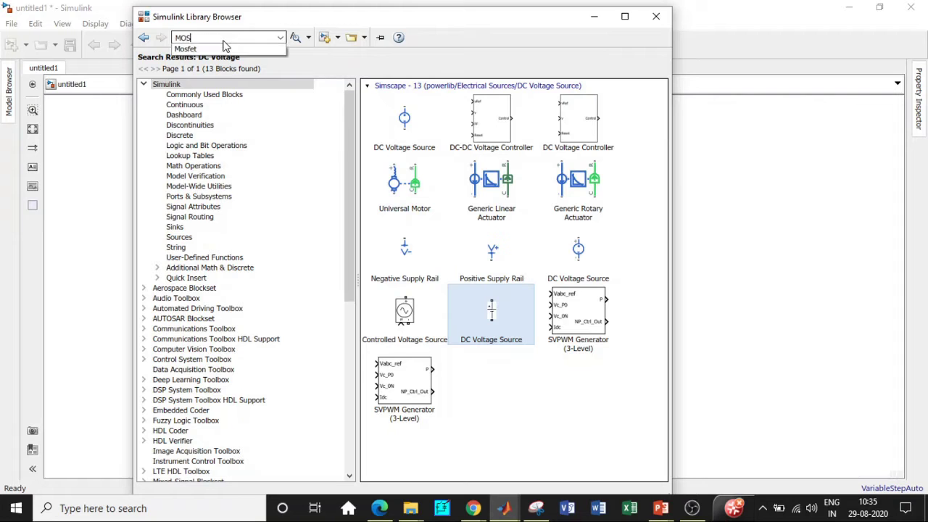
{"action": "type", "text": "OS"}
{"action": "left_click", "coordinate": [224, 48]}
{"action": "key", "text": "Return"}
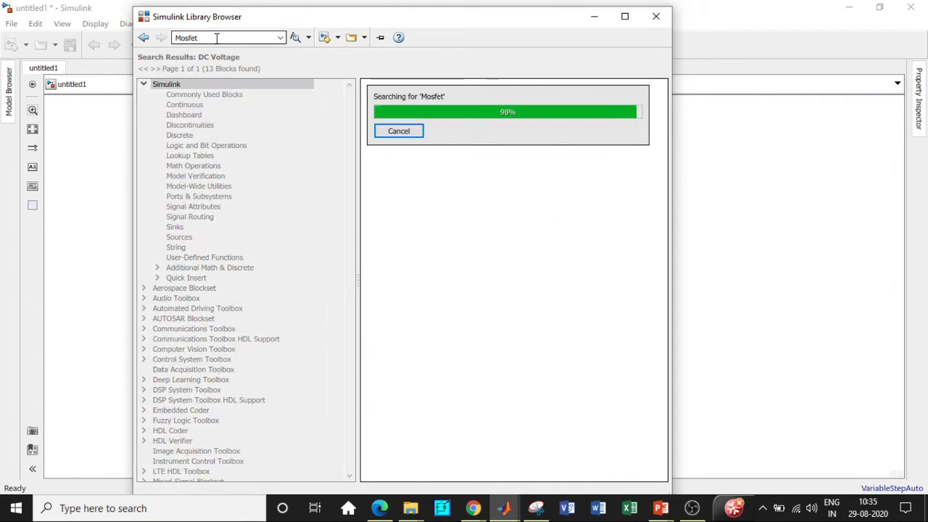
{"action": "scroll", "coordinate": [570, 446], "scroll_direction": "down", "scroll_amount": 2}
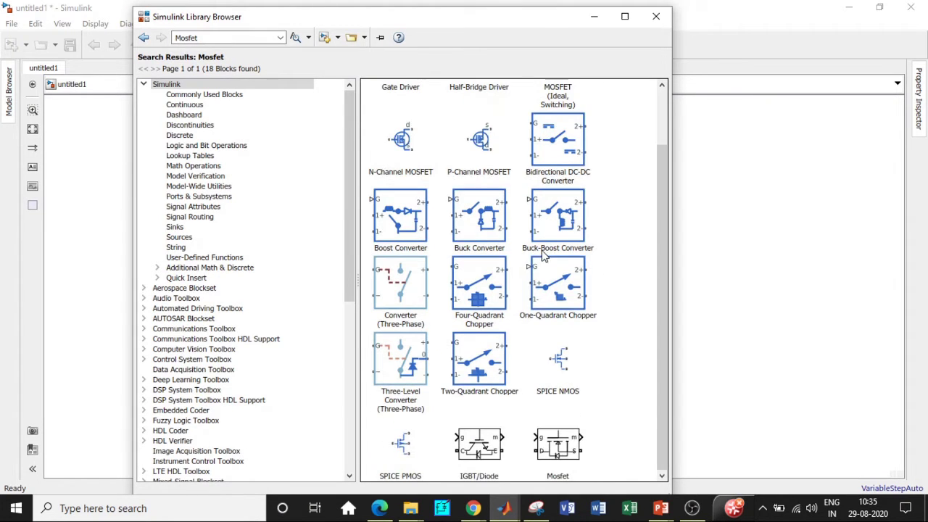
{"action": "left_click", "coordinate": [570, 446]}
{"action": "right_click", "coordinate": [570, 446]}
{"action": "left_click", "coordinate": [558, 395]}
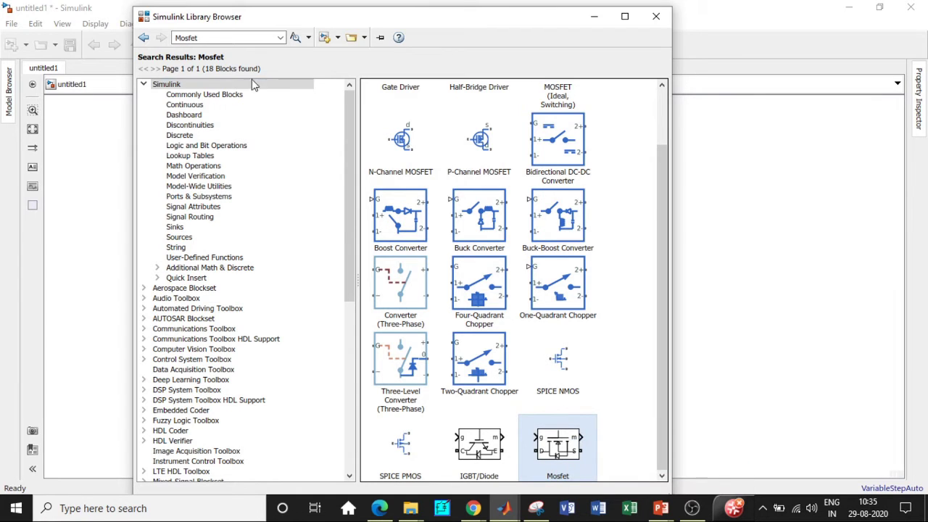
{"action": "double_click", "coordinate": [220, 38]}
{"action": "key", "text": "BackSpace"}
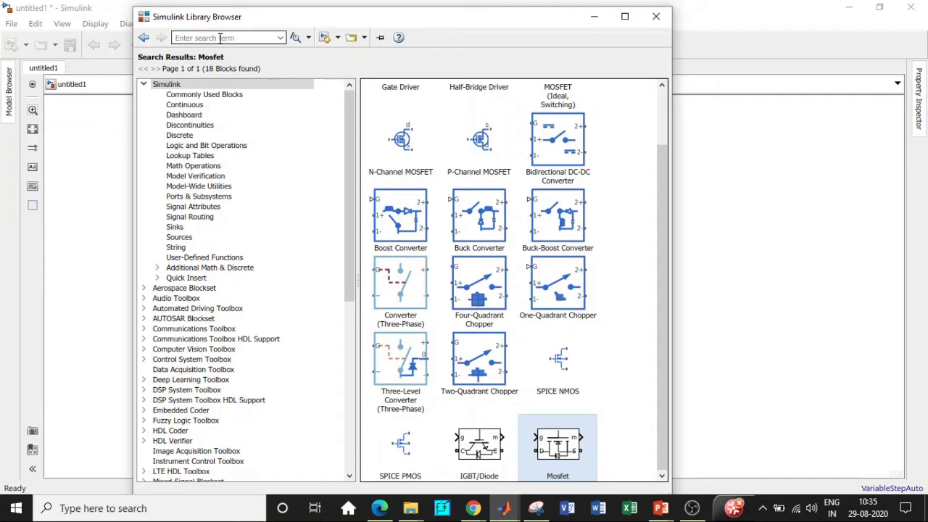
- Search the library for pulse blocks such as Pulse Generator
{"action": "type", "text": "Pu"}
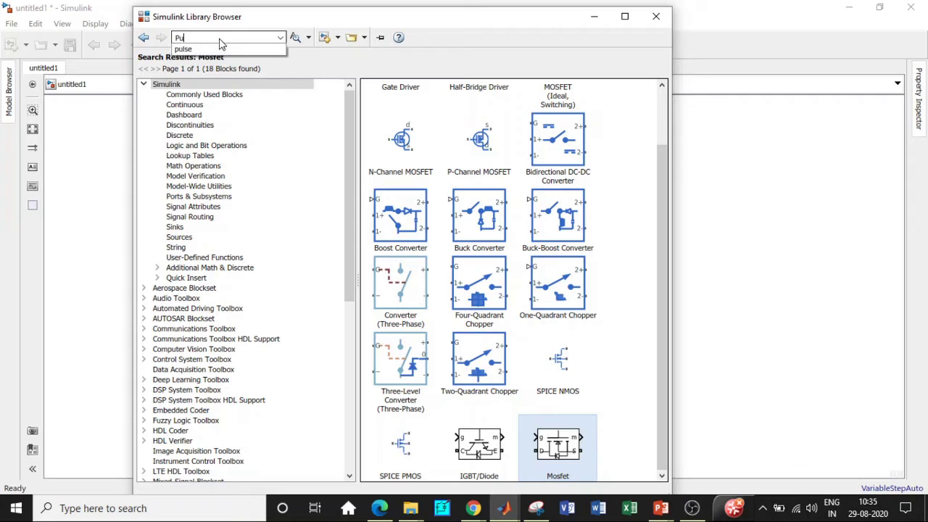
{"action": "type", "text": "ls"}
{"action": "left_click", "coordinate": [210, 49]}
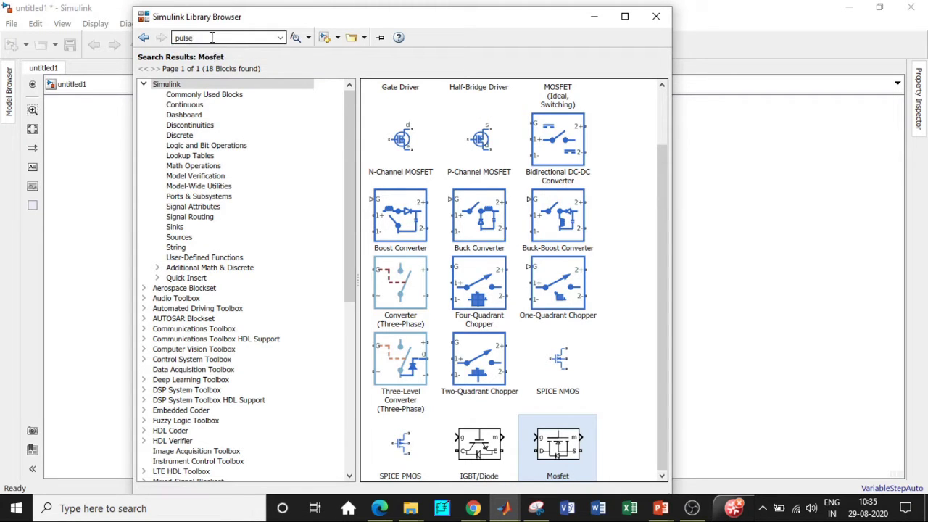
{"action": "double_click", "coordinate": [211, 38]}
{"action": "key", "text": "Return"}
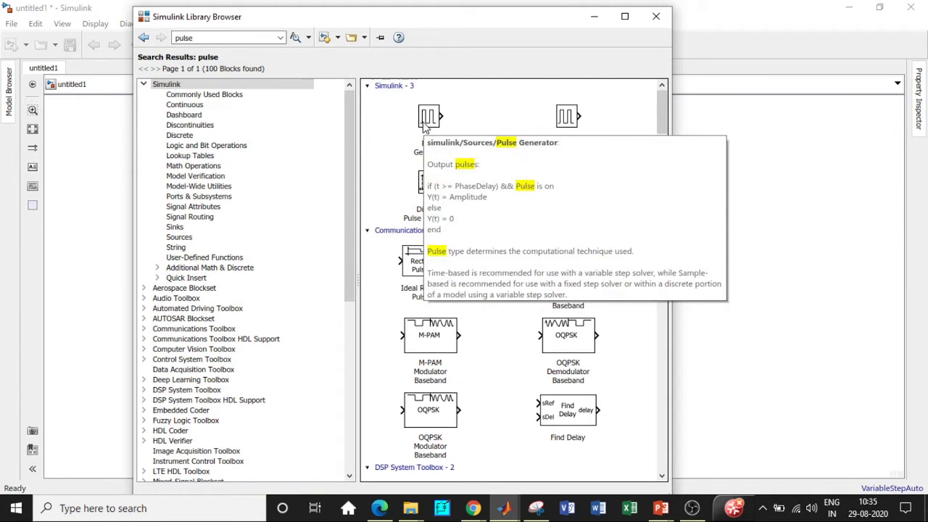
{"action": "double_click", "coordinate": [210, 34]}
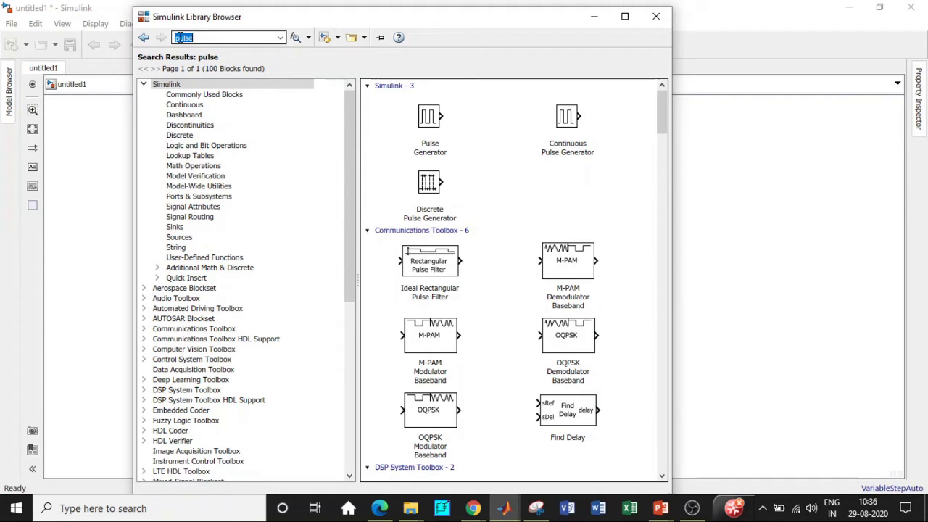
{"action": "key", "text": "BackSpace"}
- Search Series RLC and add the Series RLC Branch block to untitled1
{"action": "type", "text": "Ser"}
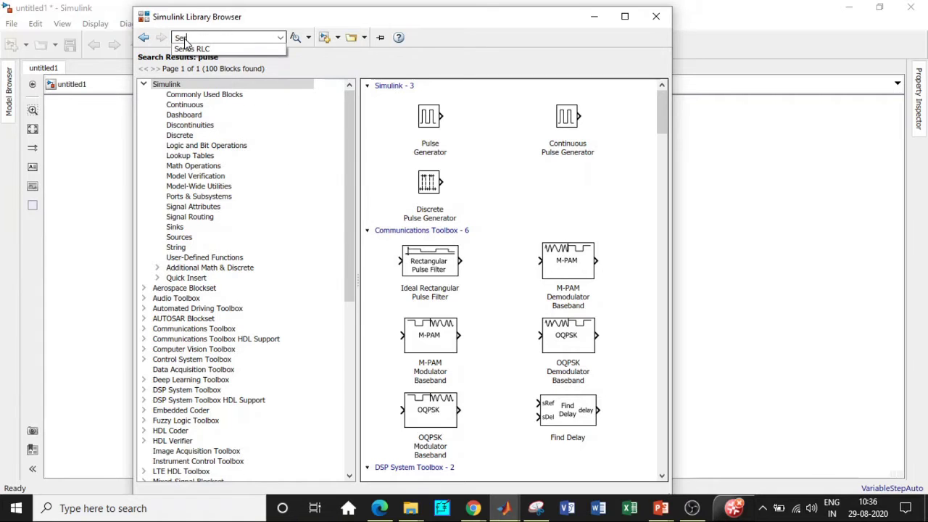
{"action": "left_click", "coordinate": [190, 49]}
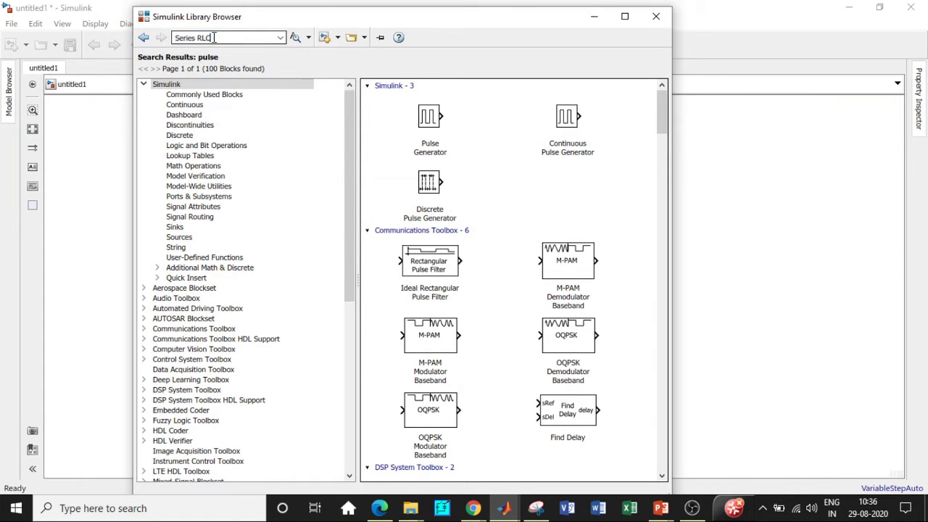
{"action": "left_click", "coordinate": [419, 185]}
{"action": "right_click", "coordinate": [413, 184]}
{"action": "left_click", "coordinate": [420, 180]}
- Search for Diode and add the Diode block to untitled1
{"action": "triple_click", "coordinate": [212, 38]}
{"action": "type", "text": "dio"}
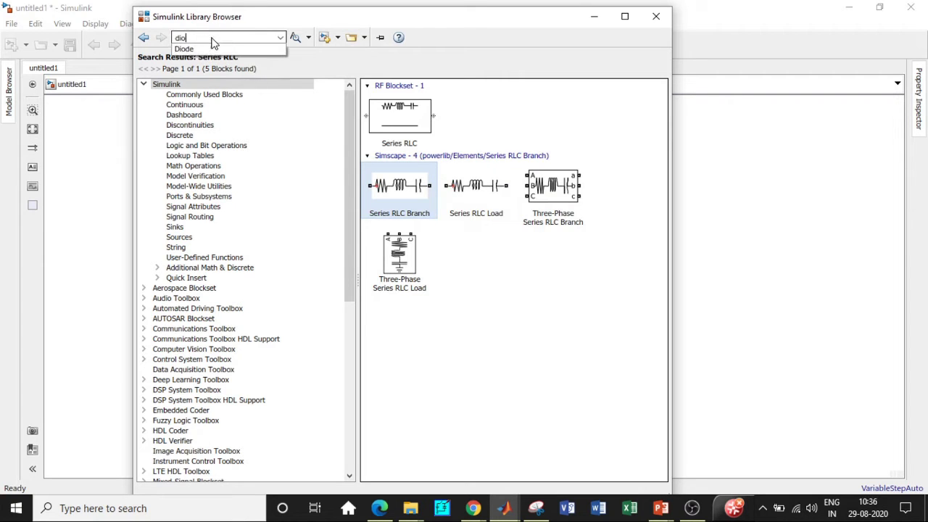
{"action": "left_click", "coordinate": [206, 48]}
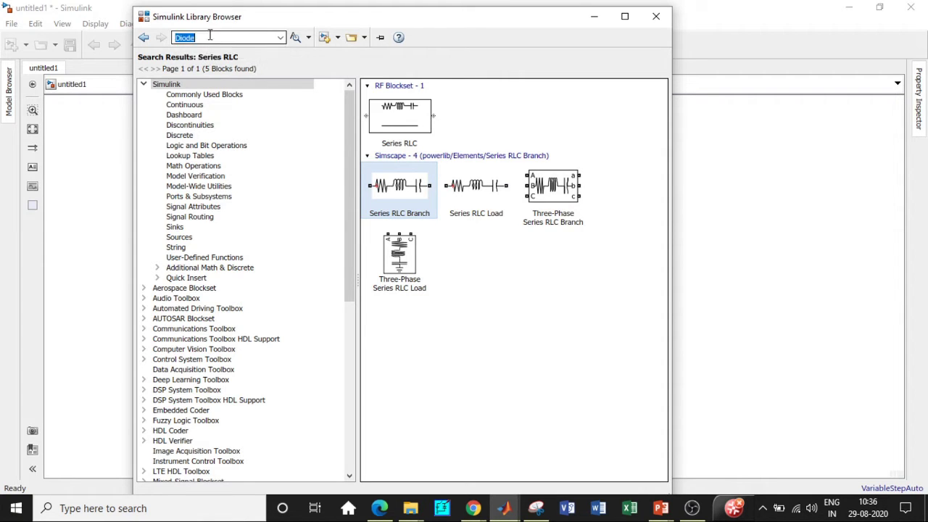
{"action": "key", "text": "Return"}
{"action": "scroll", "coordinate": [421, 341], "scroll_direction": "down", "scroll_amount": 5}
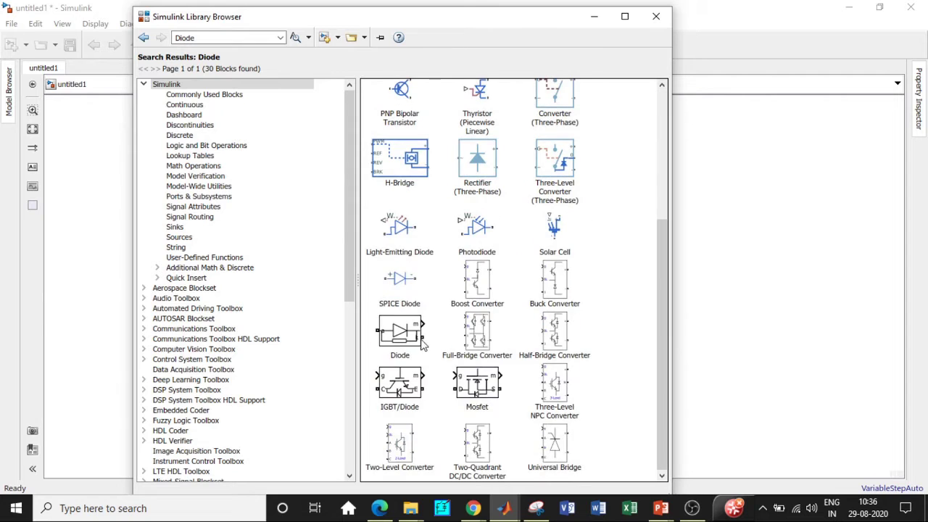
{"action": "left_click", "coordinate": [413, 335]}
{"action": "right_click", "coordinate": [413, 334]}
{"action": "left_click", "coordinate": [434, 344]}
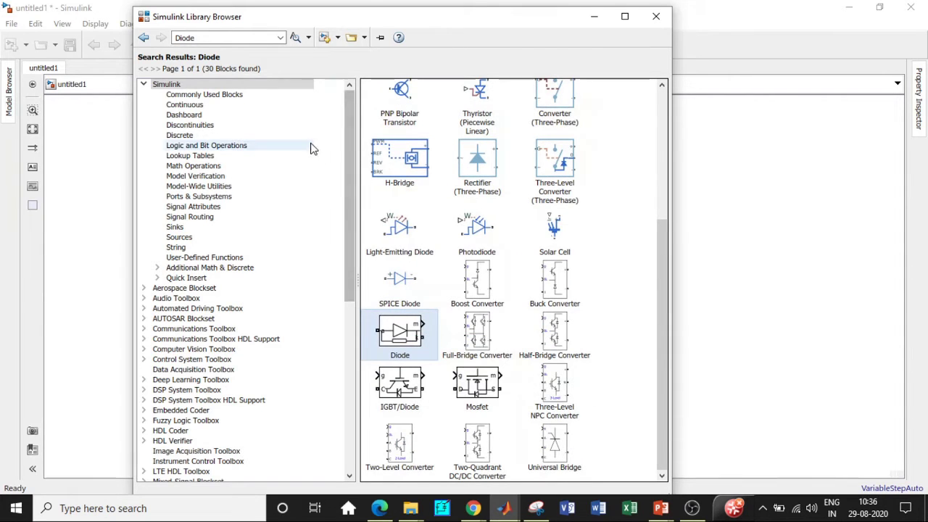
{"action": "left_click", "coordinate": [210, 37]}
{"action": "key", "text": "BackSpace"}
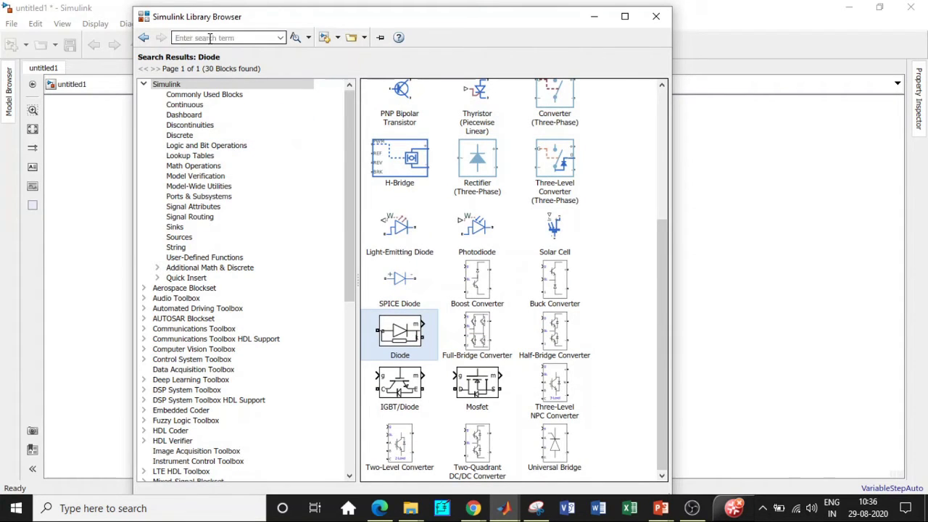
- Search the library for Scope and bring up the Scope block's options
{"action": "type", "text": "Sco"}
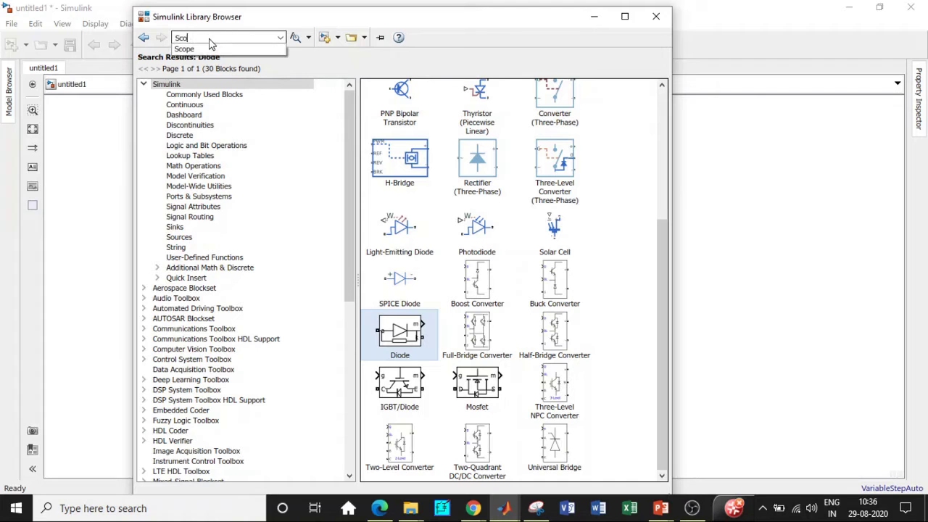
{"action": "type", "text": "pe"}
{"action": "left_click", "coordinate": [205, 38]}
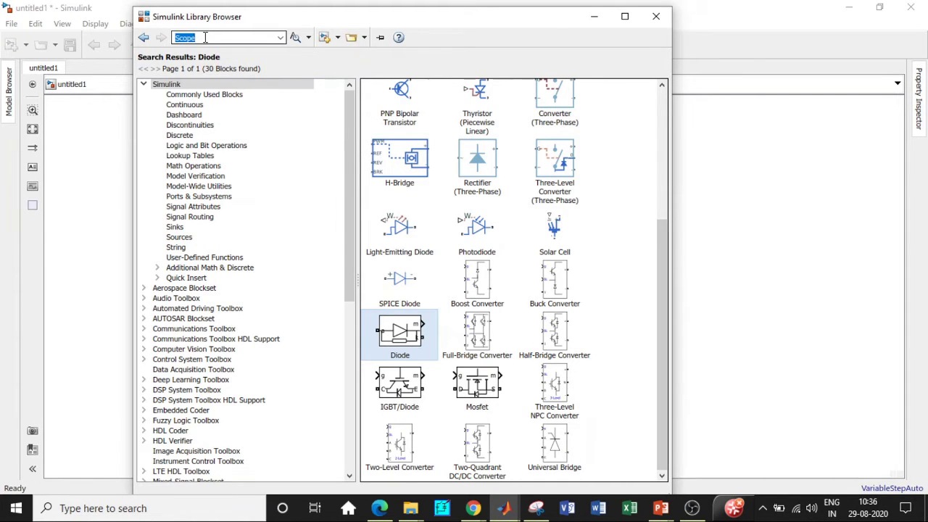
{"action": "key", "text": "Return"}
{"action": "right_click", "coordinate": [425, 129]}
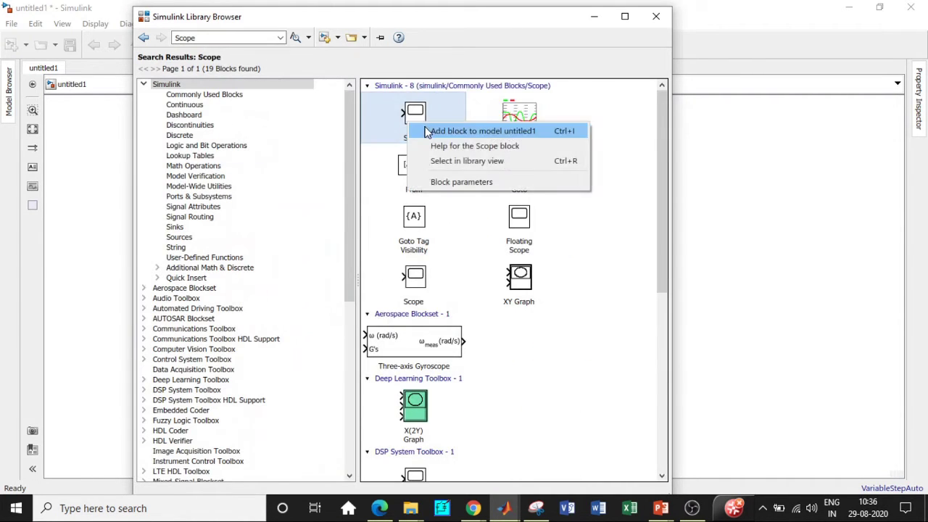
- Add the Scope block to the model and look up the Constant block
{"action": "left_click", "coordinate": [425, 130]}
{"action": "left_click", "coordinate": [212, 39]}
{"action": "key", "text": "BackSpace"}
{"action": "type", "text": "Constant"}
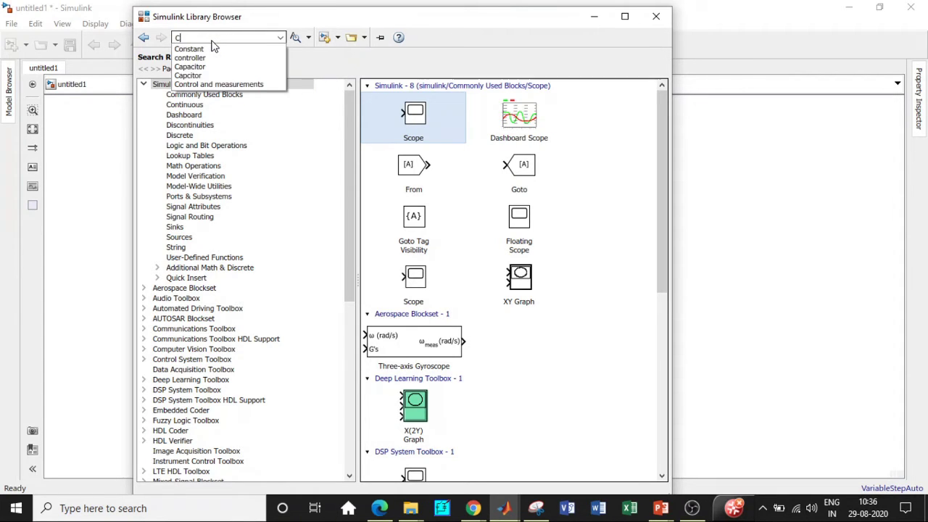
{"action": "key", "text": "Return"}
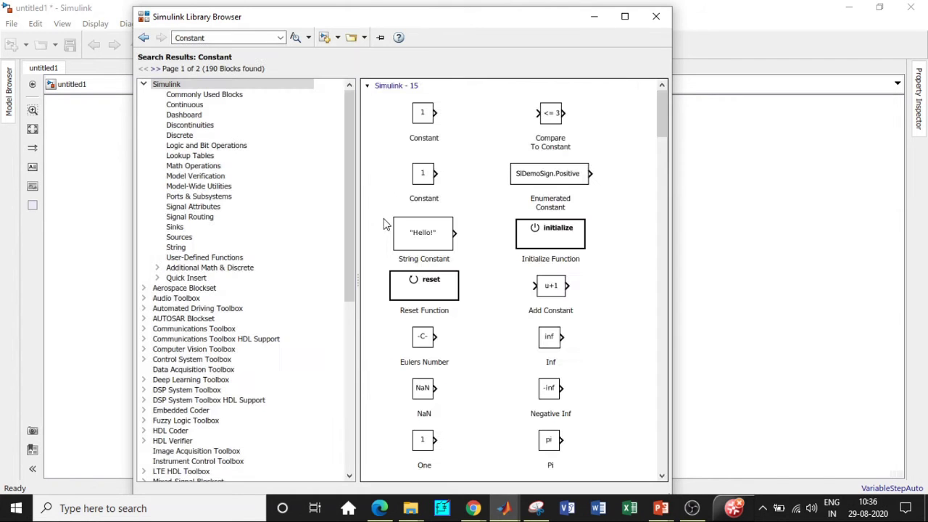
{"action": "right_click", "coordinate": [438, 123]}
- Search for sum blocks and add a Subtract block to the model
{"action": "left_click", "coordinate": [225, 38]}
{"action": "double_click", "coordinate": [225, 37]}
{"action": "key", "text": "BackSpace"}
{"action": "type", "text": "Sum"}
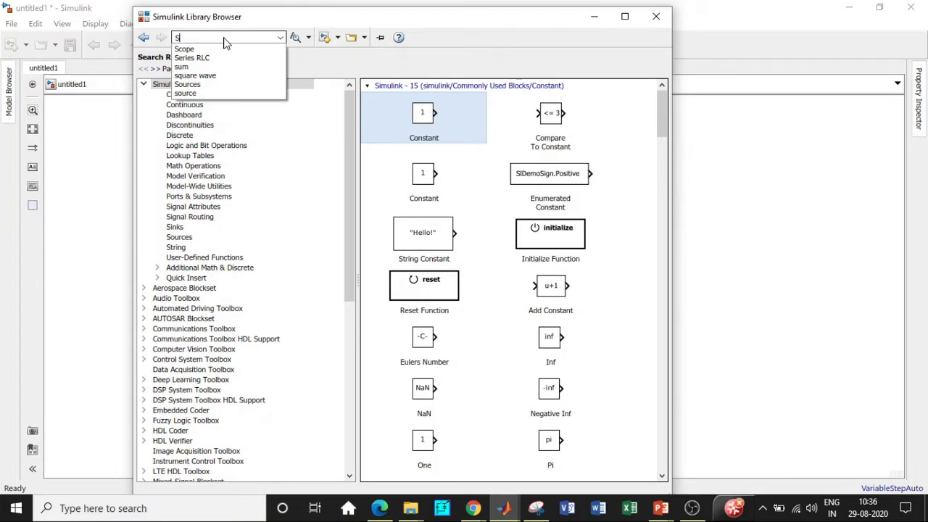
{"action": "left_click", "coordinate": [208, 50]}
{"action": "key", "text": "Return"}
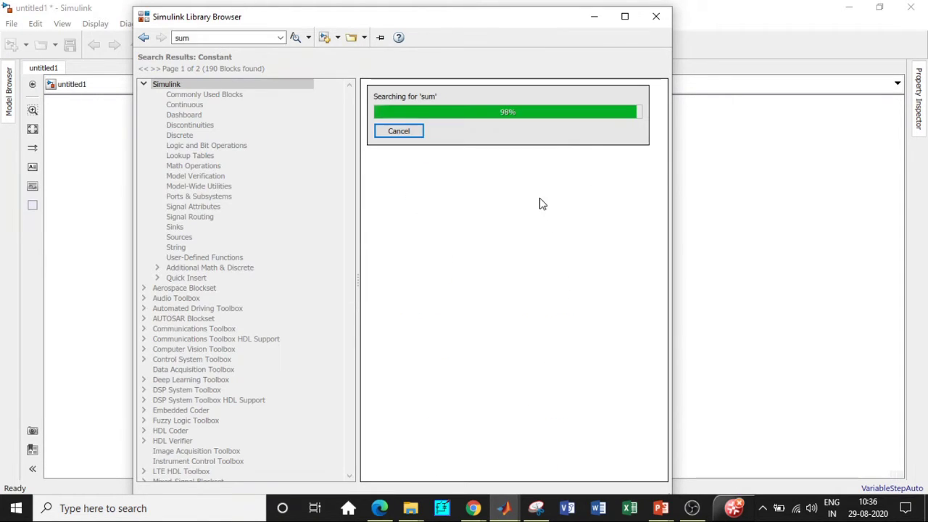
{"action": "right_click", "coordinate": [515, 152]}
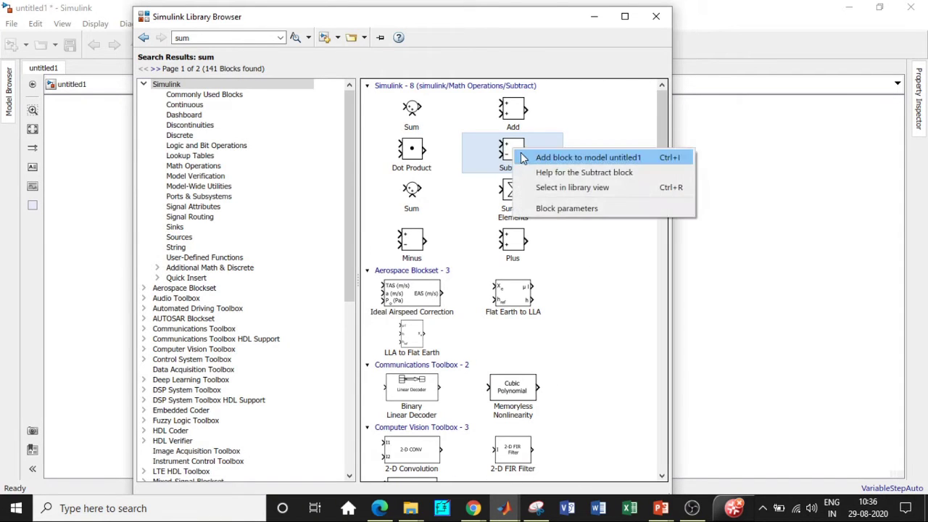
{"action": "left_click", "coordinate": [232, 37]}
- Search for controller blocks and add the PID Controller to the model
{"action": "double_click", "coordinate": [232, 38]}
{"action": "key", "text": "BackSpace"}
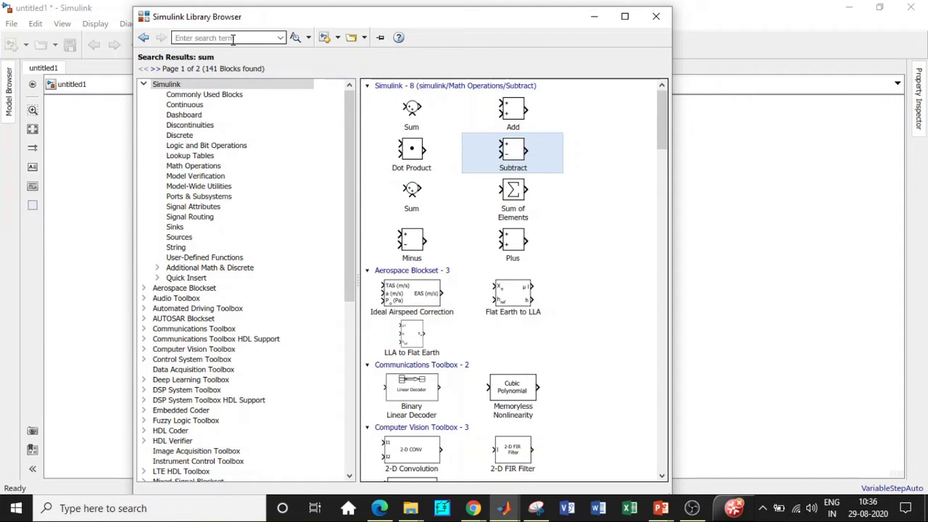
{"action": "type", "text": "PID"}
{"action": "key", "text": "BackSpace"}
{"action": "key", "text": "BackSpace"}
{"action": "key", "text": "BackSpace"}
{"action": "type", "text": "con"}
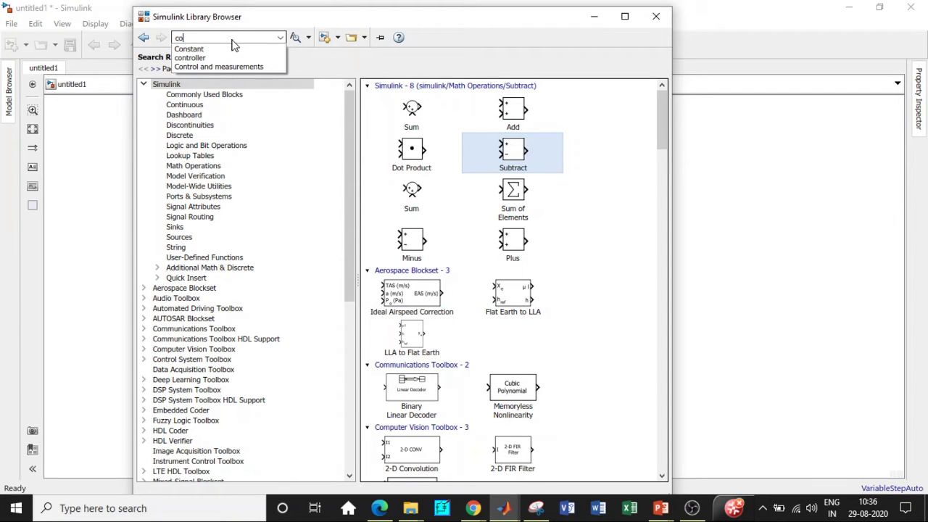
{"action": "left_click", "coordinate": [224, 55]}
{"action": "double_click", "coordinate": [221, 38]}
{"action": "key", "text": "Return"}
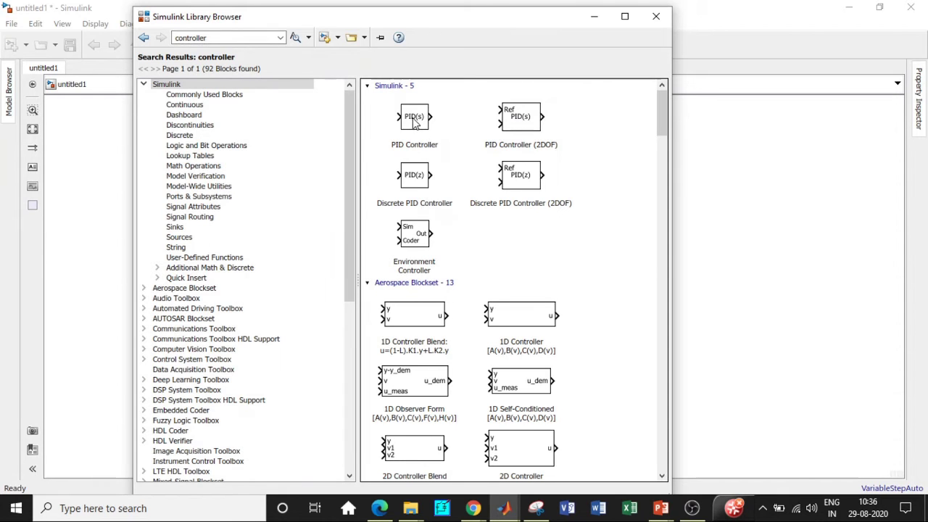
{"action": "left_click", "coordinate": [415, 123]}
{"action": "right_click", "coordinate": [416, 123]}
{"action": "key", "text": "Escape"}
- Search for PWM Generator and add PWM Generator (DC-DC) to the model
{"action": "double_click", "coordinate": [229, 37]}
{"action": "type", "text": "PW"}
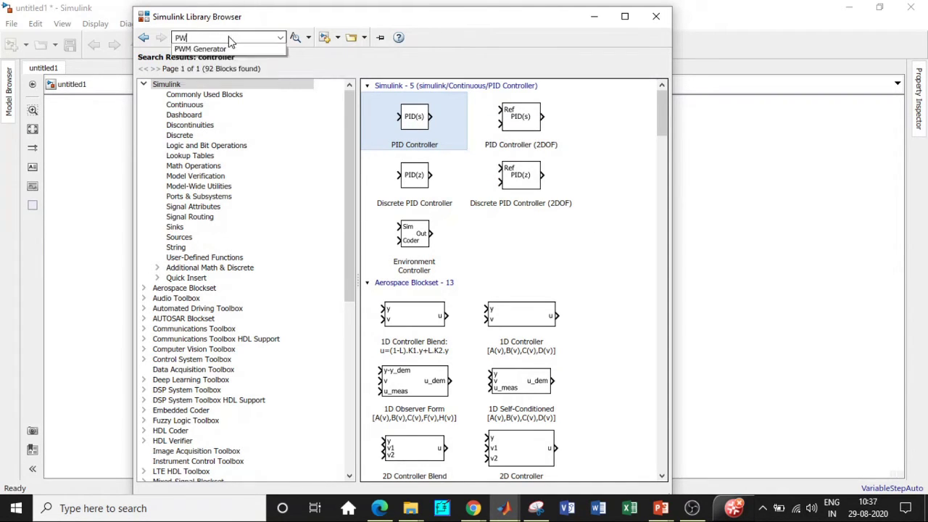
{"action": "type", "text": "M"}
{"action": "left_click", "coordinate": [194, 48]}
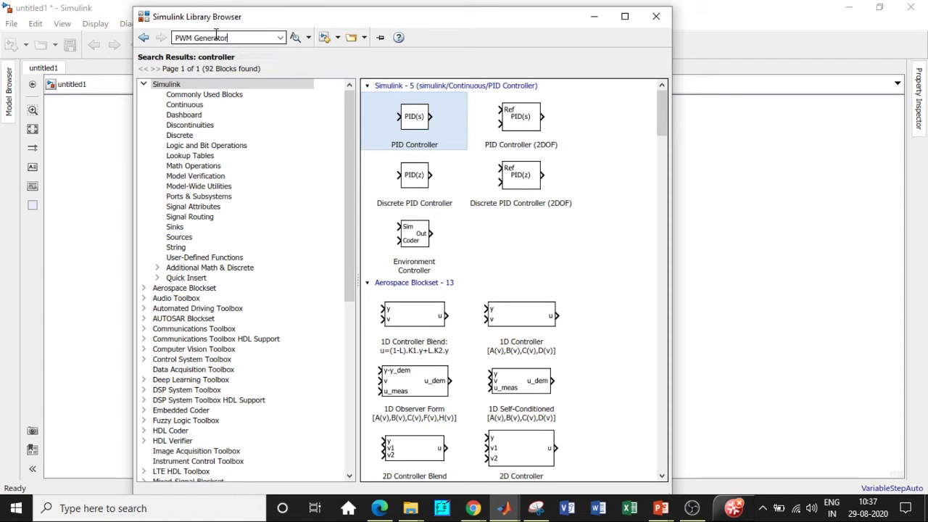
{"action": "key", "text": "Return"}
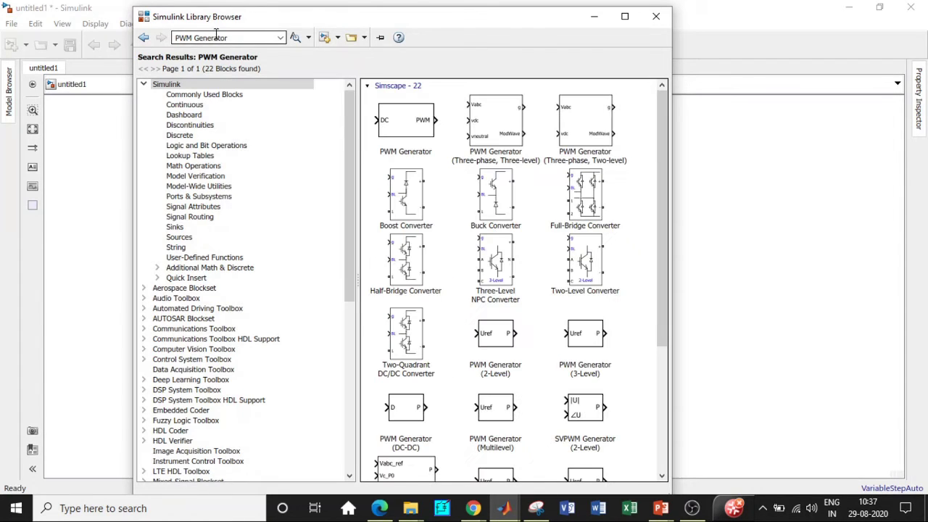
{"action": "scroll", "coordinate": [522, 203], "scroll_direction": "down", "scroll_amount": 3}
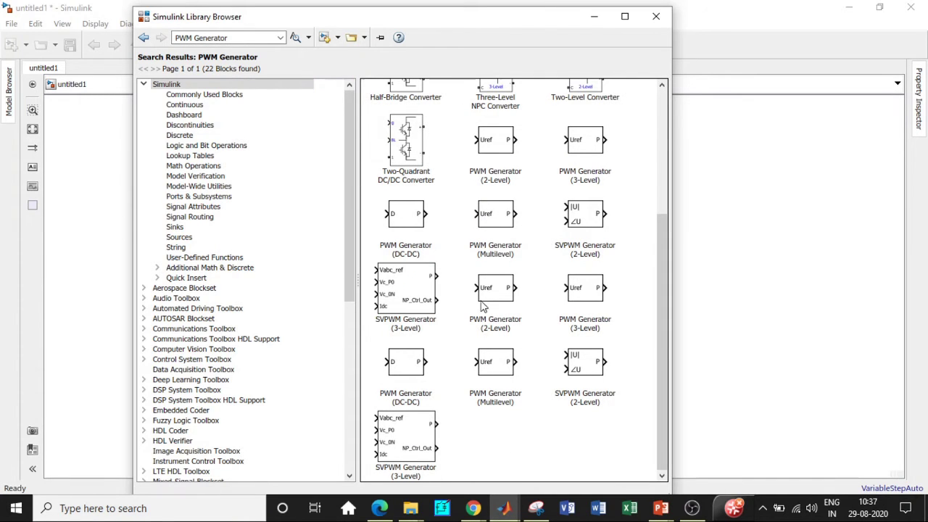
{"action": "right_click", "coordinate": [405, 363]}
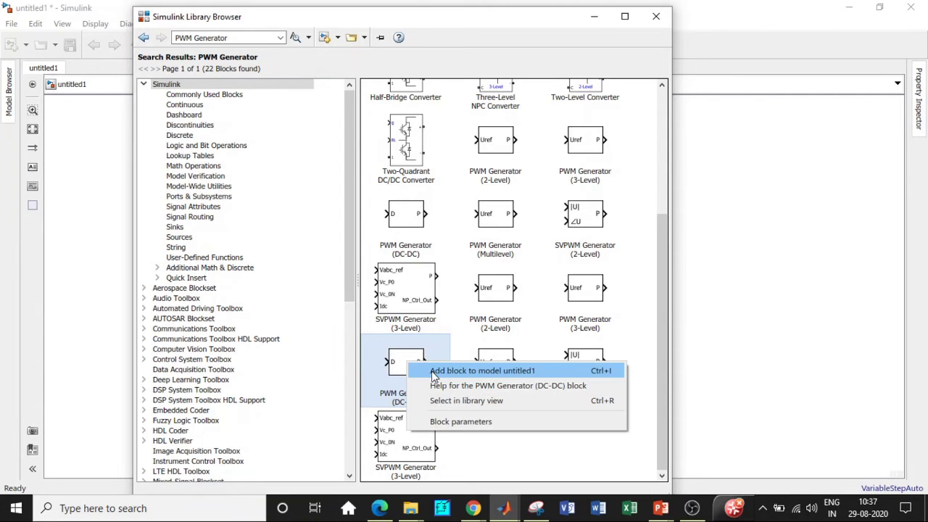
{"action": "left_click", "coordinate": [434, 372]}
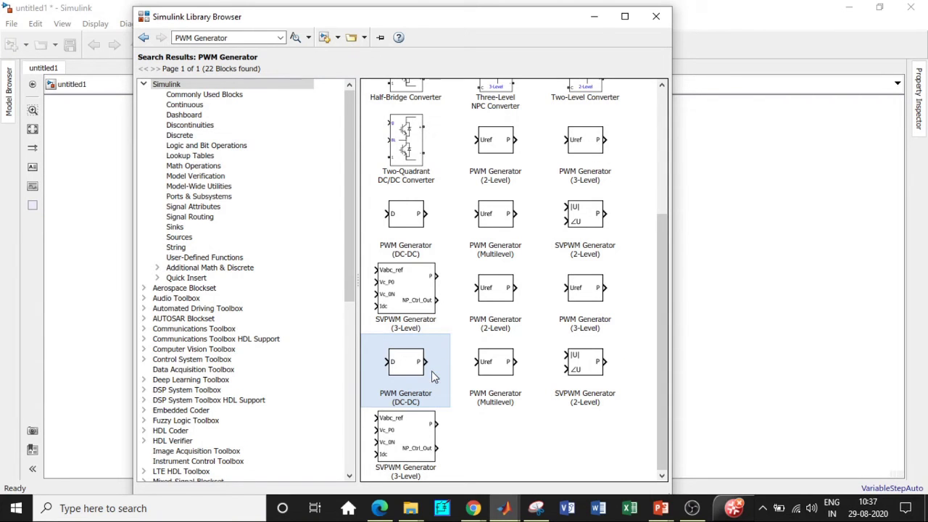
- Spread the Scope, Diode, RLC, MOSFET, DC source, measurement and powergui blocks apart, rotating the MOSFET upright
{"action": "left_click", "coordinate": [594, 25]}
{"action": "left_click_drag", "start_coordinate": [475, 288], "coordinate": [564, 380]}
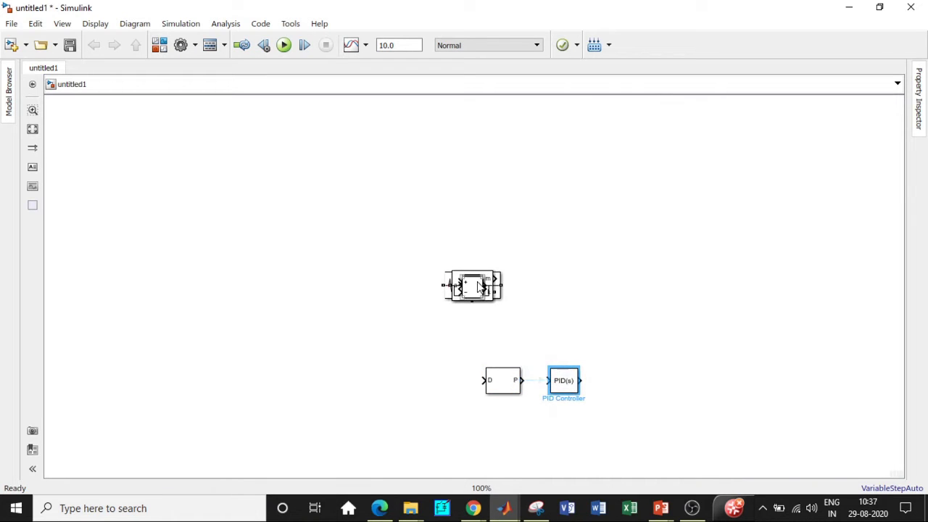
{"action": "left_click_drag", "start_coordinate": [472, 286], "coordinate": [599, 354]}
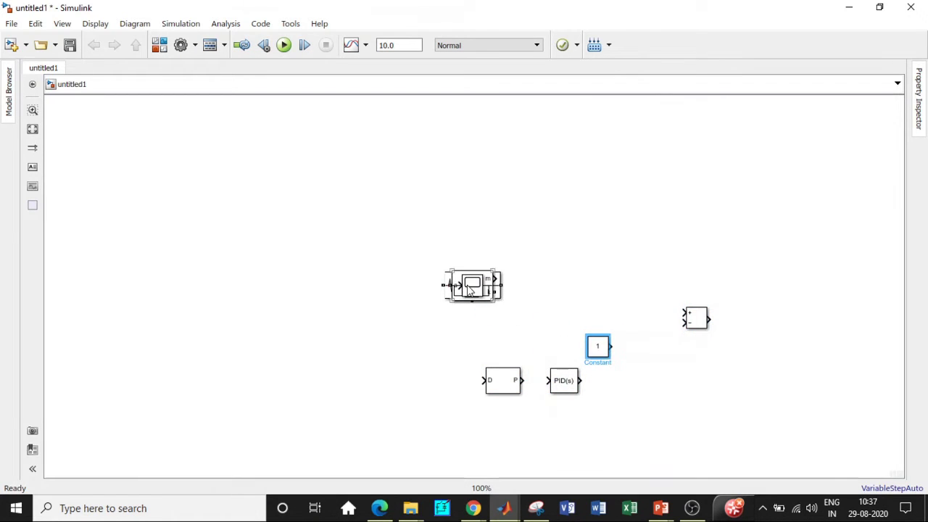
{"action": "left_click_drag", "start_coordinate": [471, 286], "coordinate": [685, 208]}
{"action": "left_click_drag", "start_coordinate": [472, 286], "coordinate": [420, 194]}
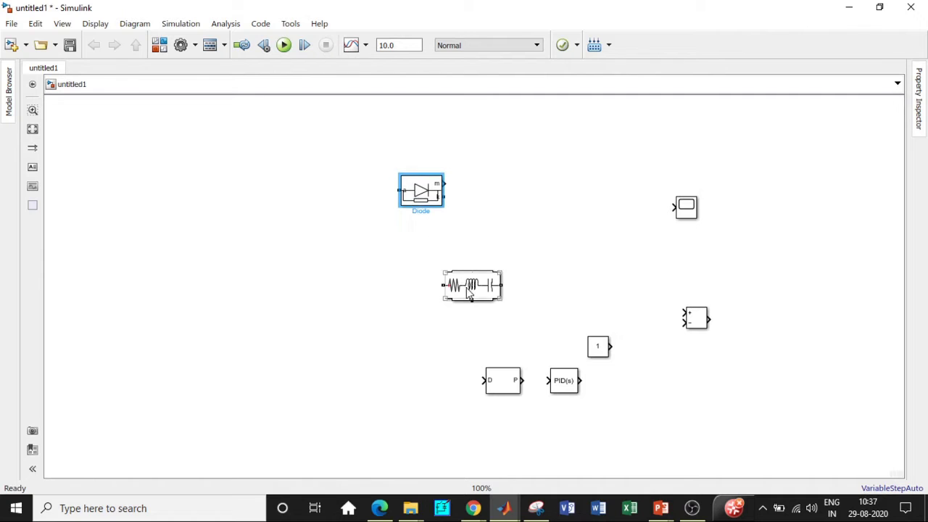
{"action": "left_click_drag", "start_coordinate": [471, 286], "coordinate": [260, 250]}
{"action": "key", "text": "ctrl+r"}
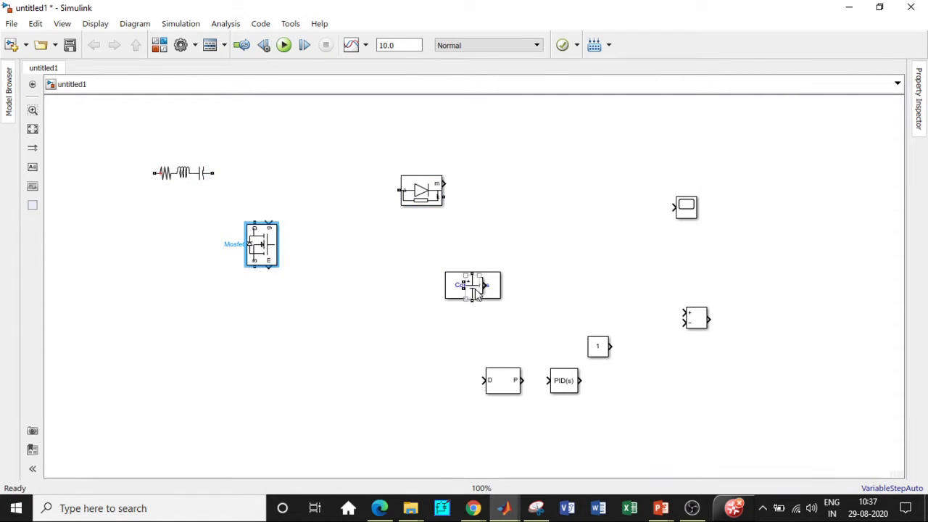
{"action": "left_click_drag", "start_coordinate": [472, 288], "coordinate": [119, 230]}
{"action": "left_click_drag", "start_coordinate": [473, 286], "coordinate": [109, 118]}
{"action": "left_click_drag", "start_coordinate": [277, 245], "coordinate": [264, 231]}
{"action": "left_click_drag", "start_coordinate": [429, 196], "coordinate": [401, 183]}
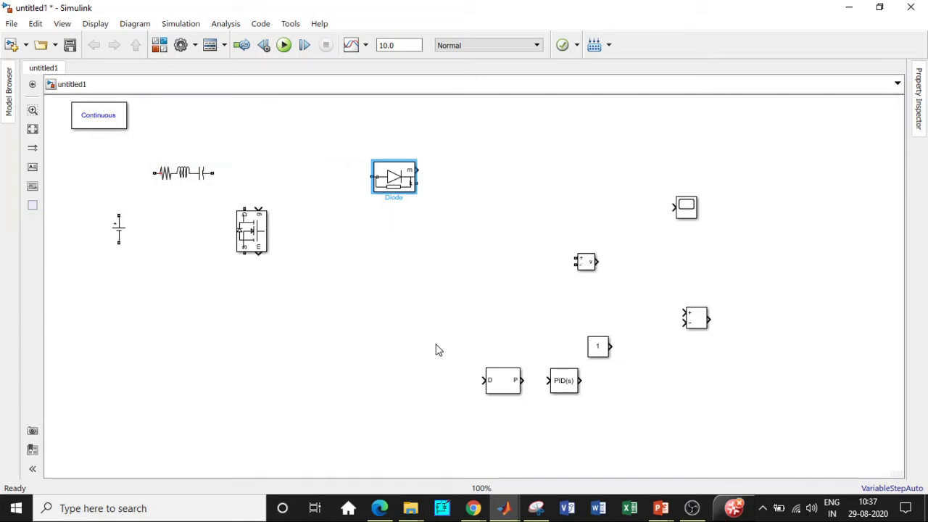
- Line up PWM Generator, PID, Subtract and Constant along the bottom, rotating them to face left
{"action": "left_click_drag", "start_coordinate": [597, 348], "coordinate": [667, 383]}
{"action": "key", "text": "ctrl+r"}
{"action": "key", "text": "ctrl+r"}
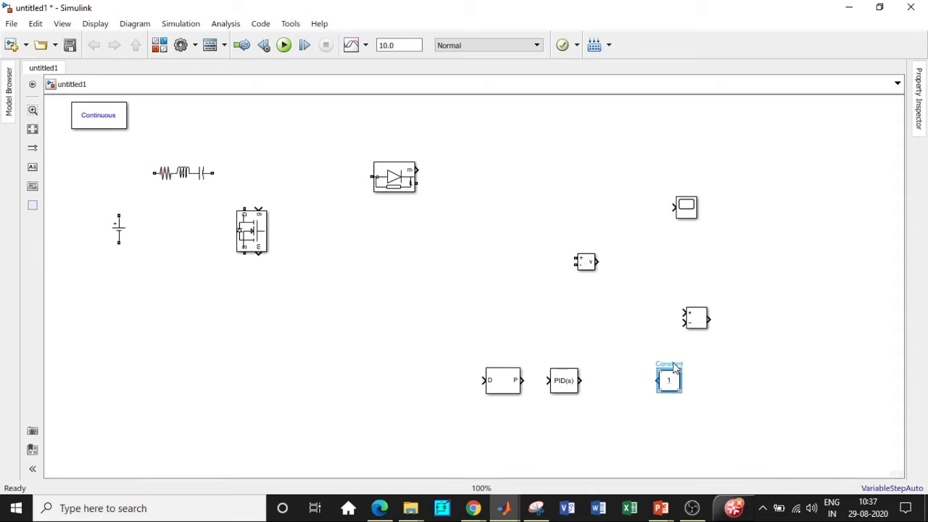
{"action": "left_click_drag", "start_coordinate": [699, 323], "coordinate": [636, 354]}
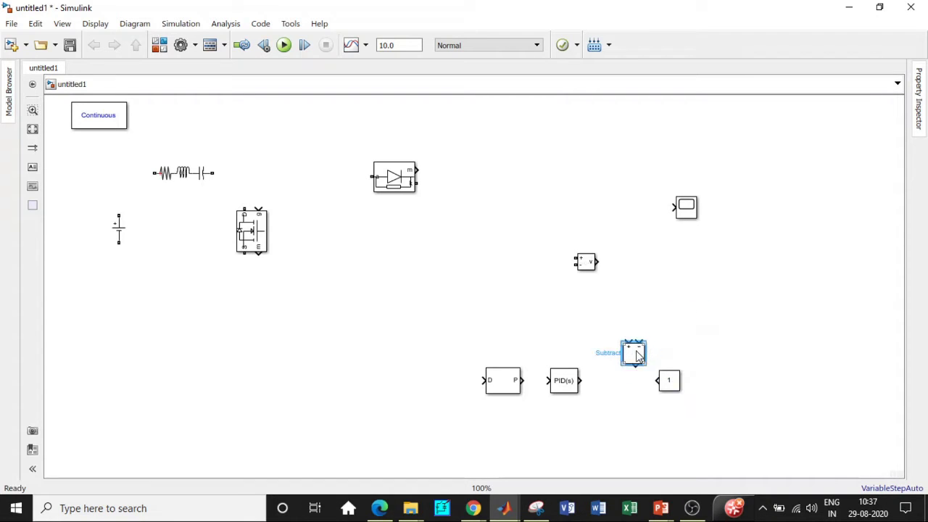
{"action": "left_click_drag", "start_coordinate": [638, 355], "coordinate": [621, 382]}
{"action": "left_click_drag", "start_coordinate": [513, 385], "coordinate": [437, 387]}
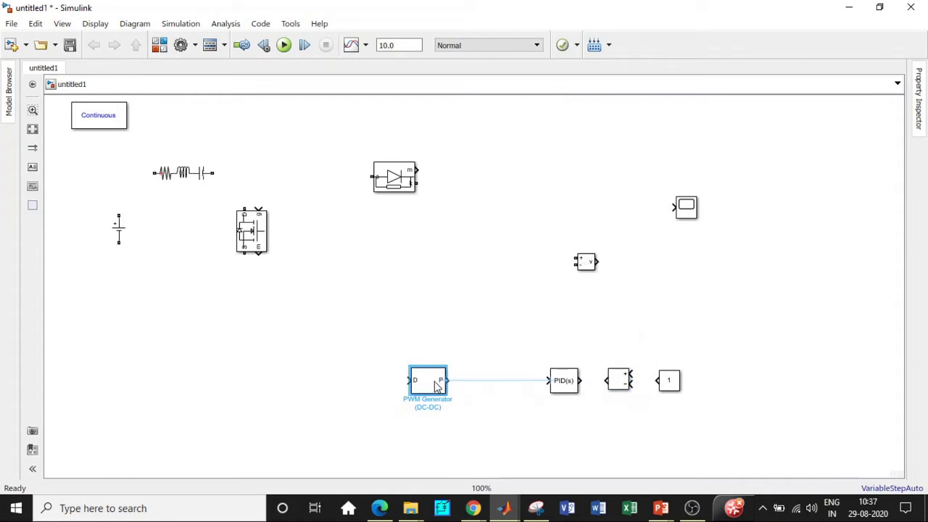
{"action": "left_click_drag", "start_coordinate": [564, 381], "coordinate": [494, 381]}
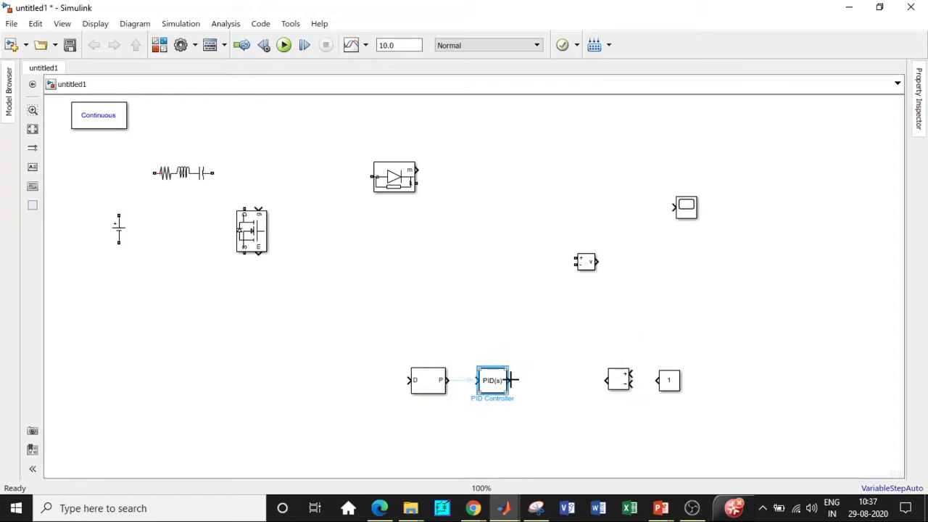
{"action": "key", "text": "ctrl+r"}
{"action": "key", "text": "ctrl+r"}
{"action": "left_click", "coordinate": [426, 383]}
{"action": "key", "text": "ctrl+r"}
{"action": "key", "text": "ctrl+r"}
{"action": "left_click_drag", "start_coordinate": [416, 383], "coordinate": [398, 383]}
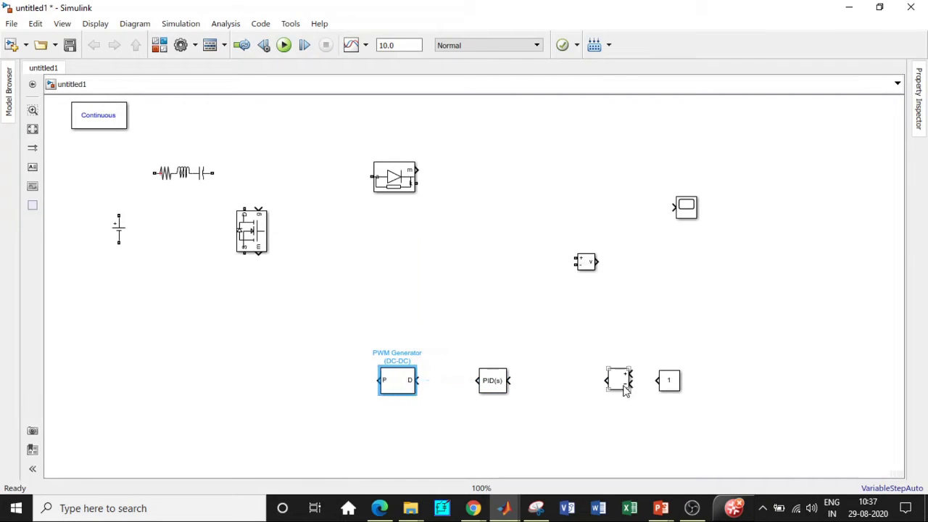
{"action": "left_click_drag", "start_coordinate": [626, 389], "coordinate": [561, 388]}
{"action": "left_click_drag", "start_coordinate": [665, 387], "coordinate": [619, 396]}
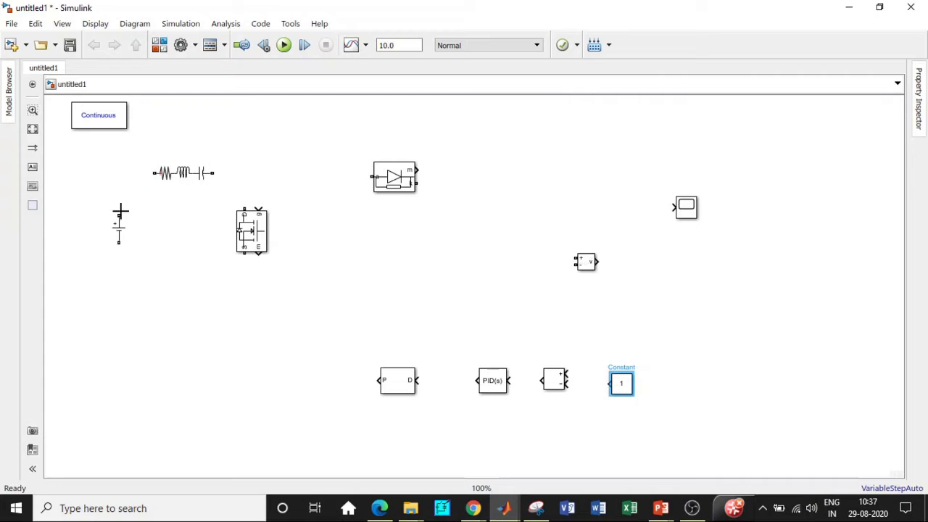
- Set the Series RLC Branch to type L with 60e-6 inductance, then wire DC source–inductor–MOSFET
{"action": "double_click", "coordinate": [185, 182]}
{"action": "left_click", "coordinate": [384, 109]}
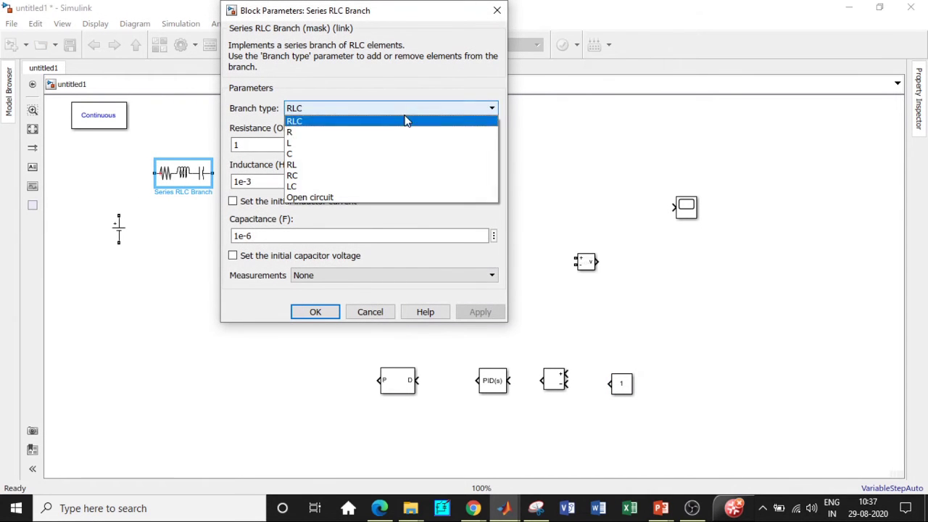
{"action": "left_click", "coordinate": [352, 145]}
{"action": "left_click", "coordinate": [240, 144]}
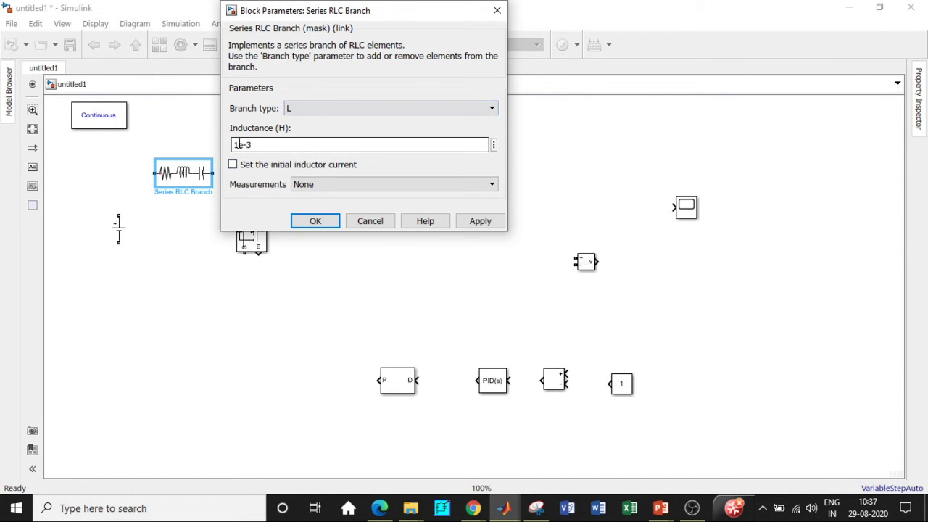
{"action": "double_click", "coordinate": [239, 144]}
{"action": "left_click", "coordinate": [239, 144]}
{"action": "key", "text": "BackSpace"}
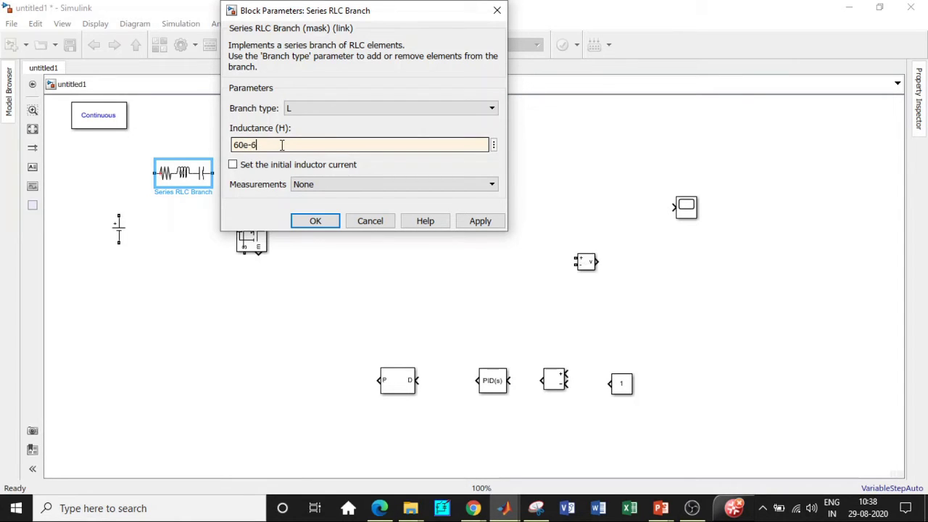
{"action": "left_click", "coordinate": [316, 221]}
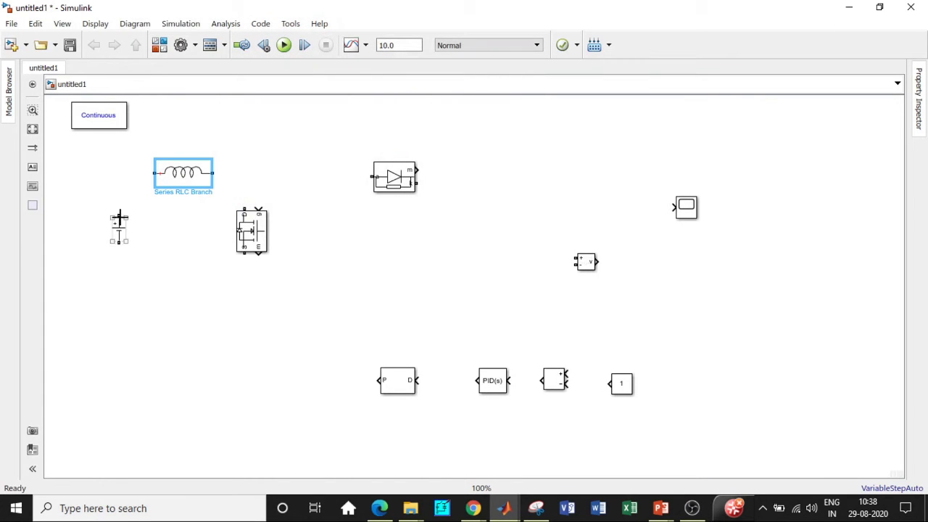
{"action": "mouse_move", "coordinate": [119, 216]}
{"action": "left_mouse_down"}
{"action": "mouse_move", "coordinate": [130, 184]}
{"action": "mouse_move", "coordinate": [154, 172]}
{"action": "left_mouse_up"}
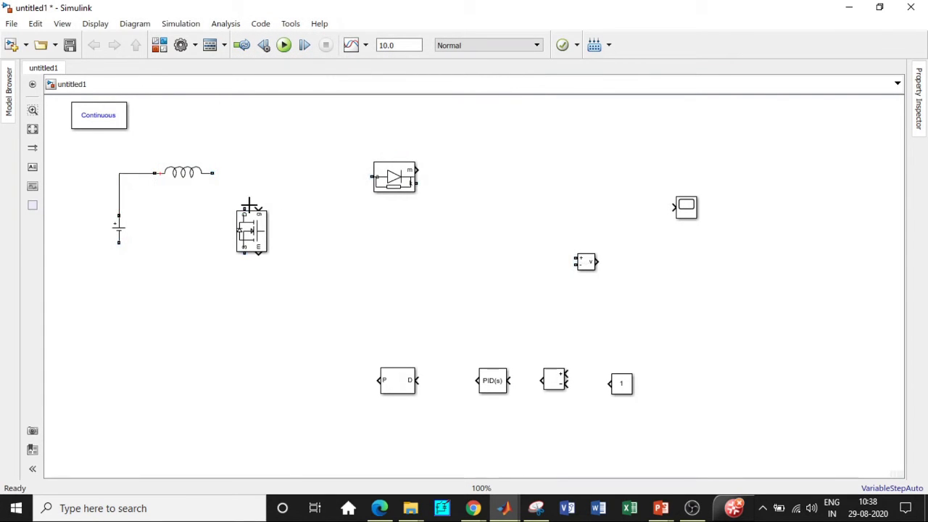
{"action": "left_click_drag", "start_coordinate": [244, 208], "coordinate": [211, 173]}
- Turn off the measurement ports on the MOSFET and Diode blocks
{"action": "left_click", "coordinate": [254, 248]}
{"action": "double_click", "coordinate": [254, 248]}
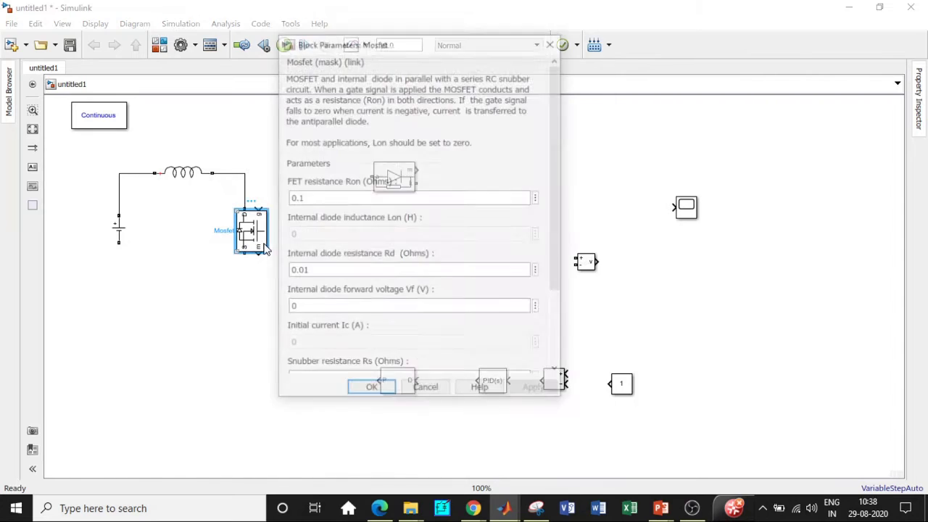
{"action": "scroll", "coordinate": [550, 173], "scroll_direction": "down", "scroll_amount": 3}
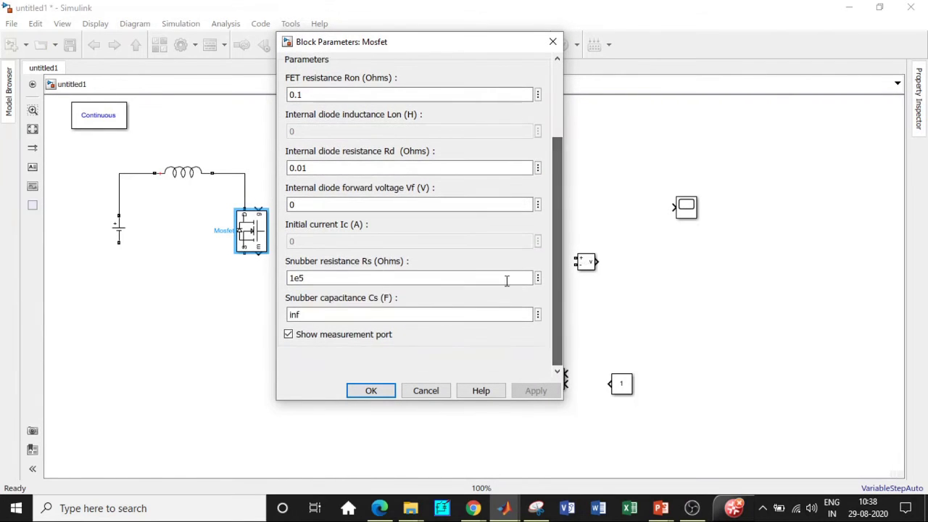
{"action": "left_click", "coordinate": [289, 334]}
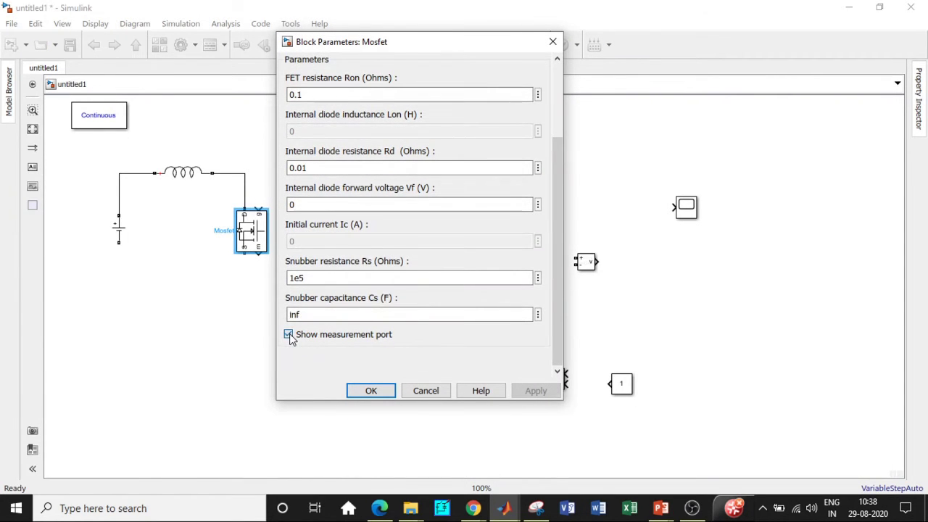
{"action": "left_click", "coordinate": [369, 390]}
{"action": "left_click", "coordinate": [391, 178]}
{"action": "double_click", "coordinate": [391, 178]}
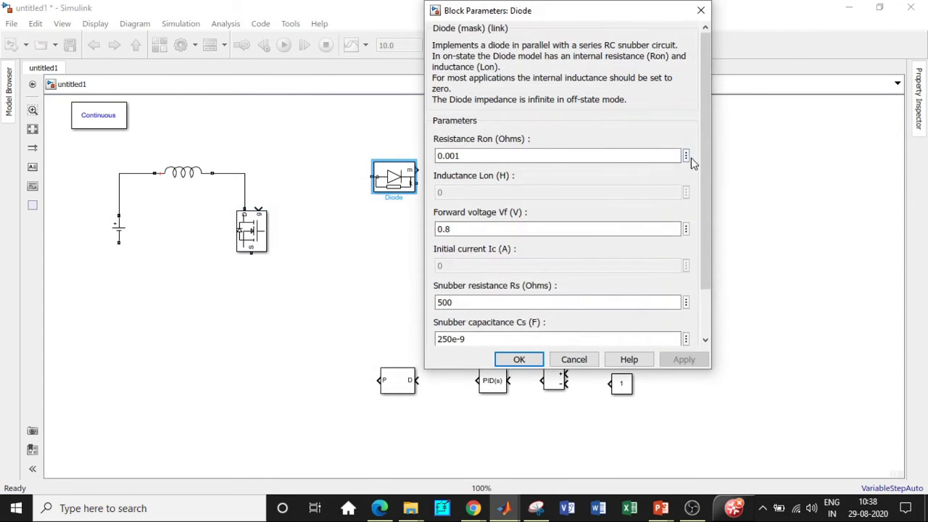
{"action": "left_click_drag", "start_coordinate": [705, 156], "coordinate": [705, 205]}
{"action": "left_click", "coordinate": [437, 303]}
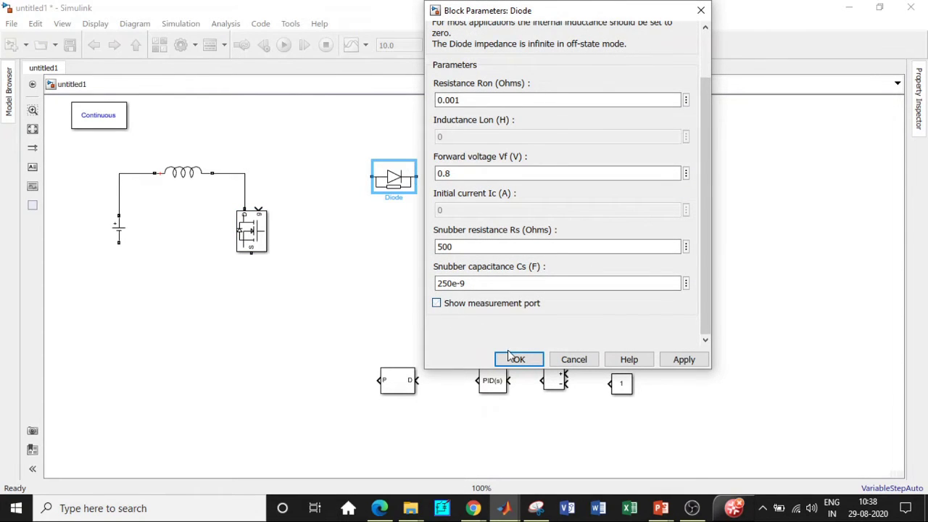
{"action": "left_click", "coordinate": [519, 359]}
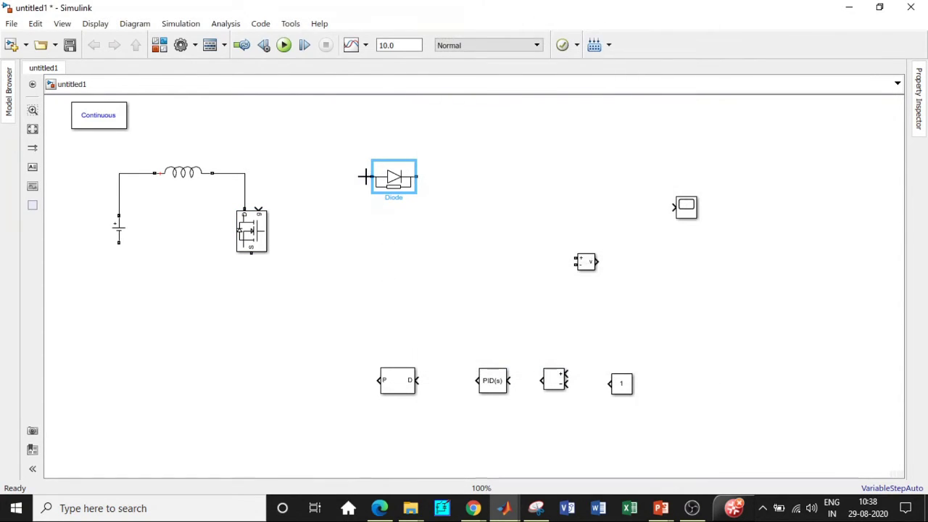
- Wire the diode to the inductor–MOSFET node and the MOSFET source back to the battery
{"action": "left_click_drag", "start_coordinate": [373, 177], "coordinate": [245, 175]}
{"action": "left_click_drag", "start_coordinate": [252, 253], "coordinate": [117, 244]}
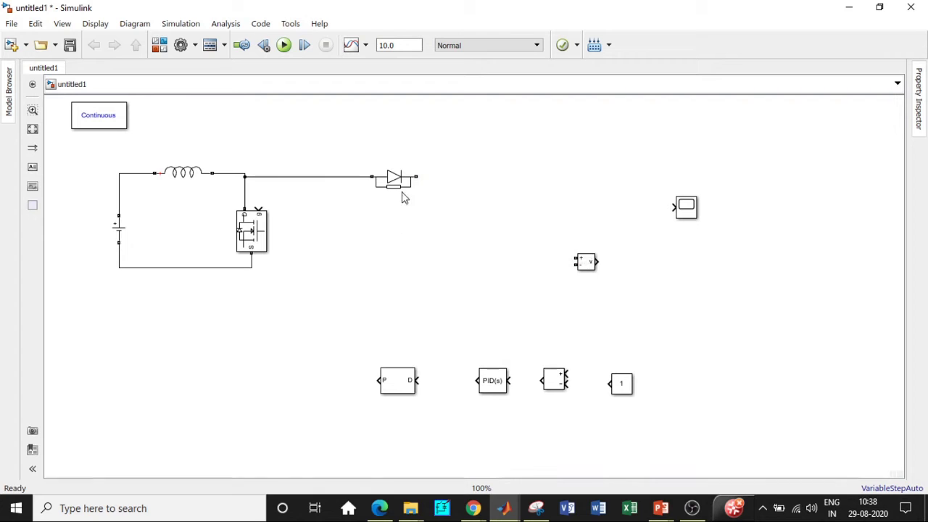
{"action": "left_click_drag", "start_coordinate": [397, 180], "coordinate": [344, 176]}
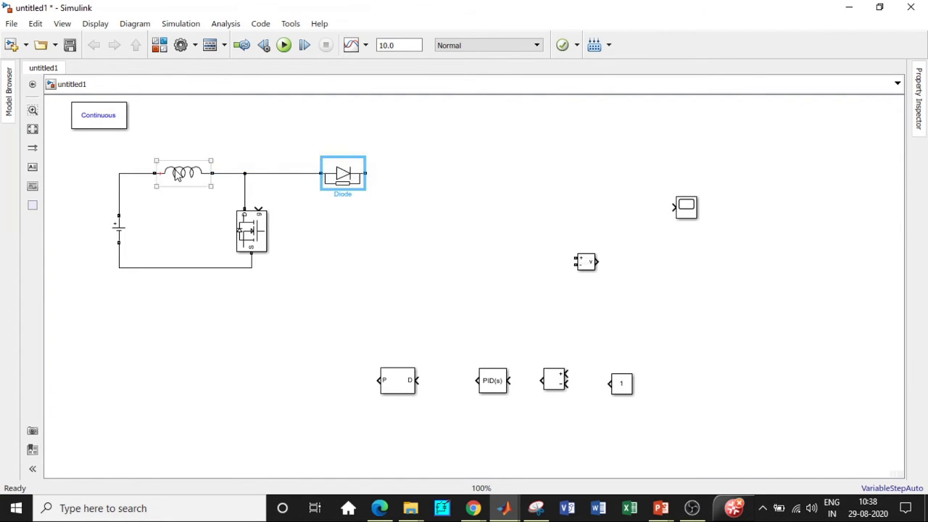
- Copy the RLC branch, rotate it vertical, and make it a 0.44 capacitor
{"action": "left_click", "coordinate": [183, 172]}
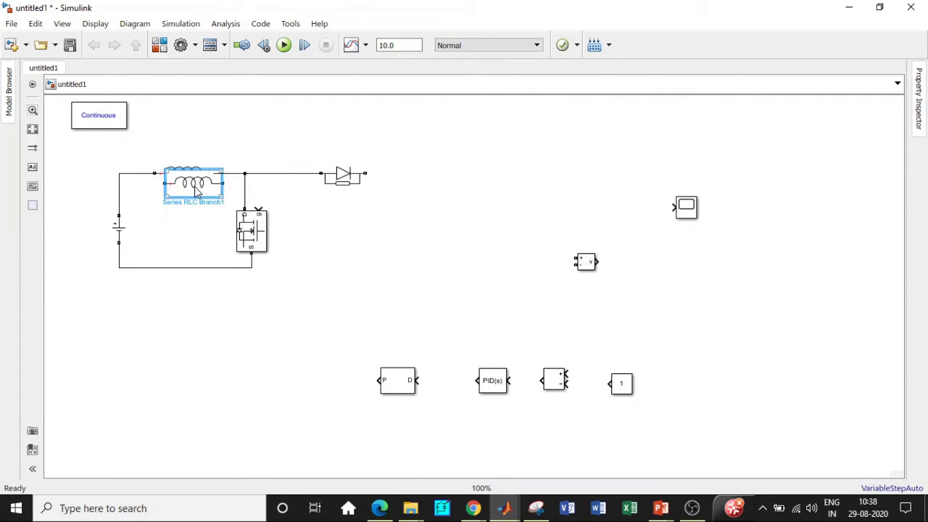
{"action": "left_click_drag", "start_coordinate": [185, 177], "coordinate": [394, 237]}
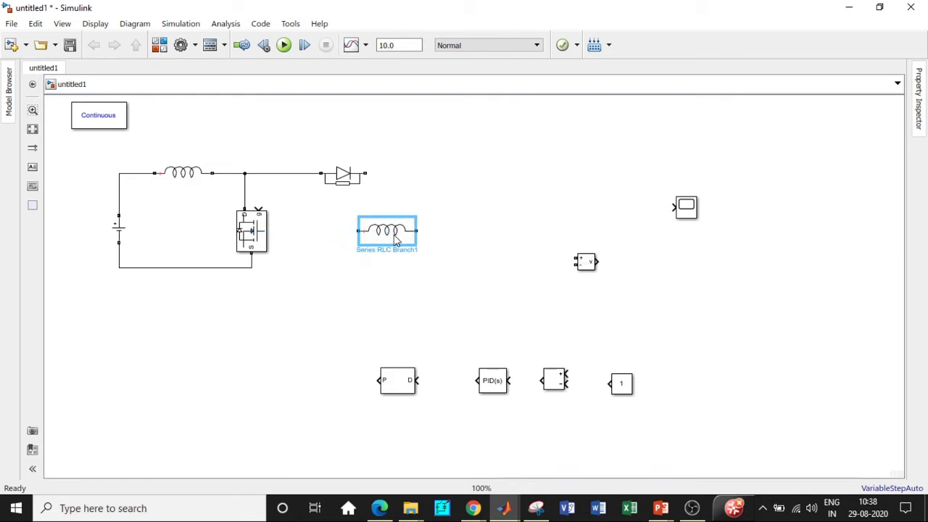
{"action": "key", "text": "ctrl+r"}
{"action": "double_click", "coordinate": [386, 230]}
{"action": "left_click", "coordinate": [539, 211]}
{"action": "left_click", "coordinate": [500, 253]}
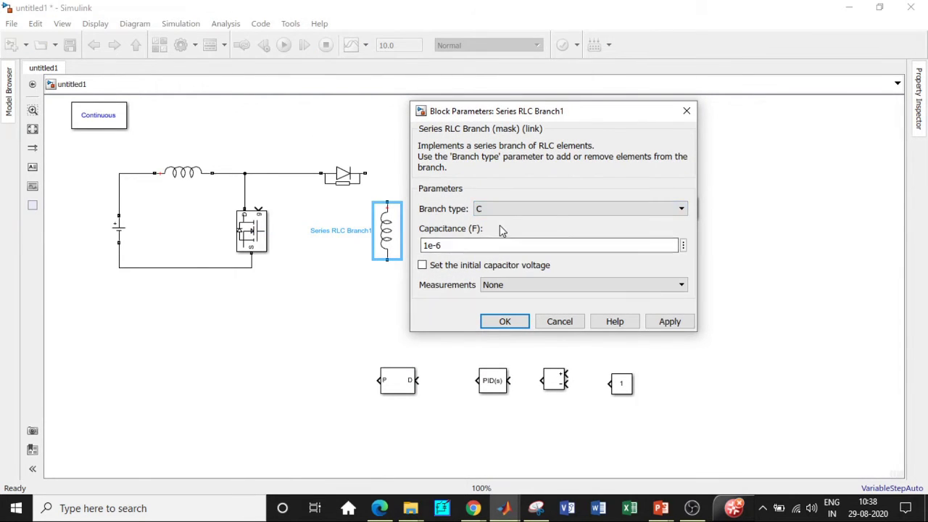
{"action": "left_click_drag", "start_coordinate": [450, 246], "coordinate": [422, 245]}
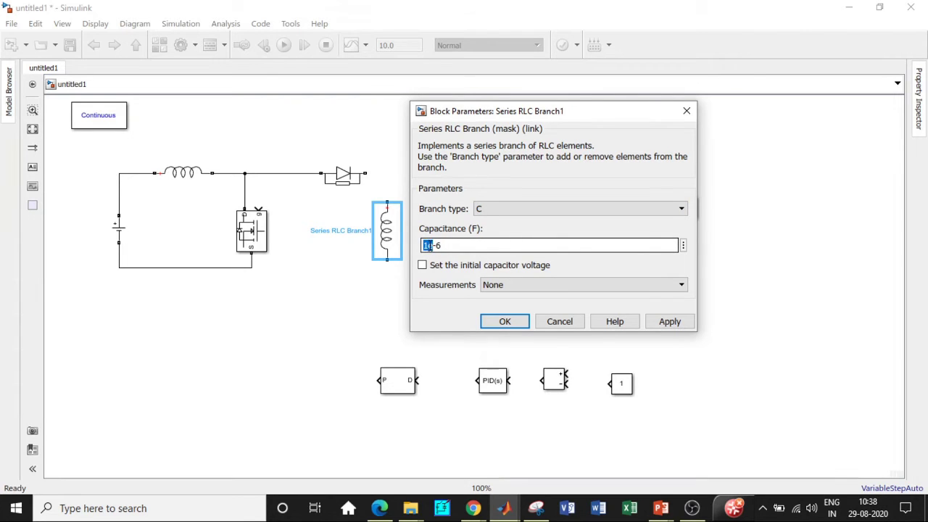
{"action": "type", "text": "0"}
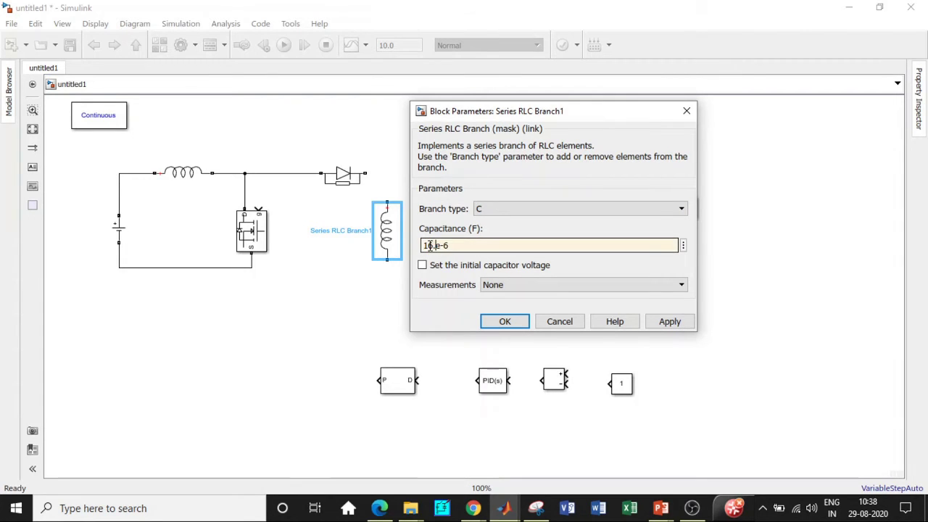
{"action": "type", "text": ".44"}
{"action": "left_click", "coordinate": [507, 321]}
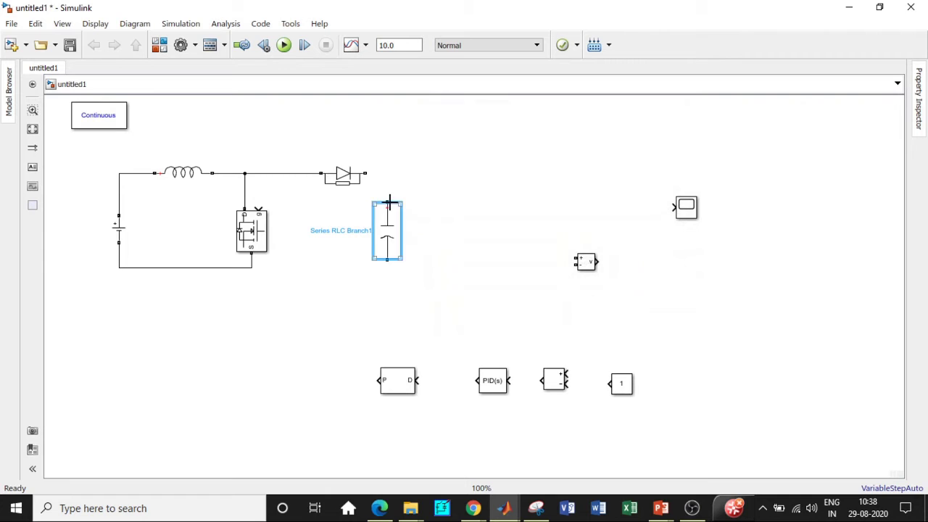
- Wire the capacitor between the diode output and the bottom rail
{"action": "left_click_drag", "start_coordinate": [389, 202], "coordinate": [364, 172]}
{"action": "left_click", "coordinate": [388, 261]}
{"action": "left_click_drag", "start_coordinate": [388, 262], "coordinate": [250, 267]}
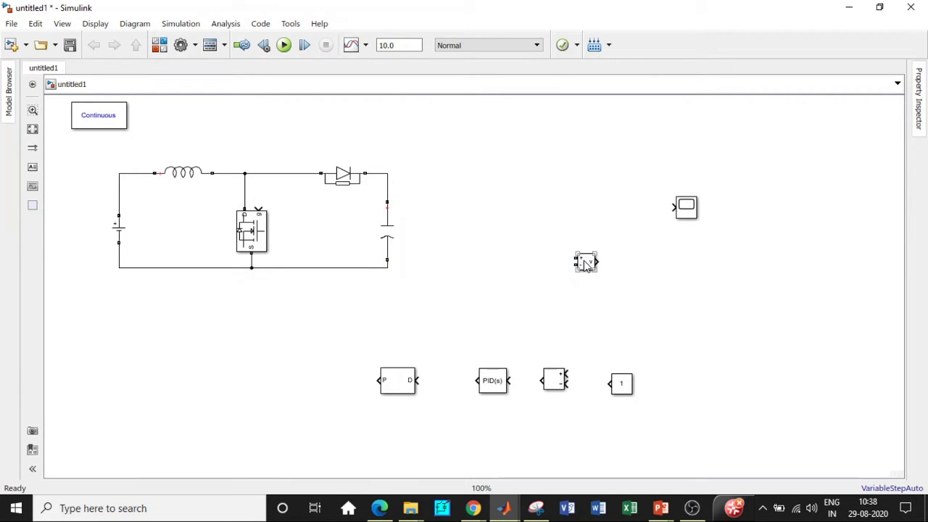
- Copy the capacitor and turn the copy into a 16.2 Ω resistor branch
{"action": "left_click", "coordinate": [387, 230]}
{"action": "left_click_drag", "start_coordinate": [387, 230], "coordinate": [444, 223]}
{"action": "double_click", "coordinate": [444, 221]}
{"action": "left_click", "coordinate": [558, 203]}
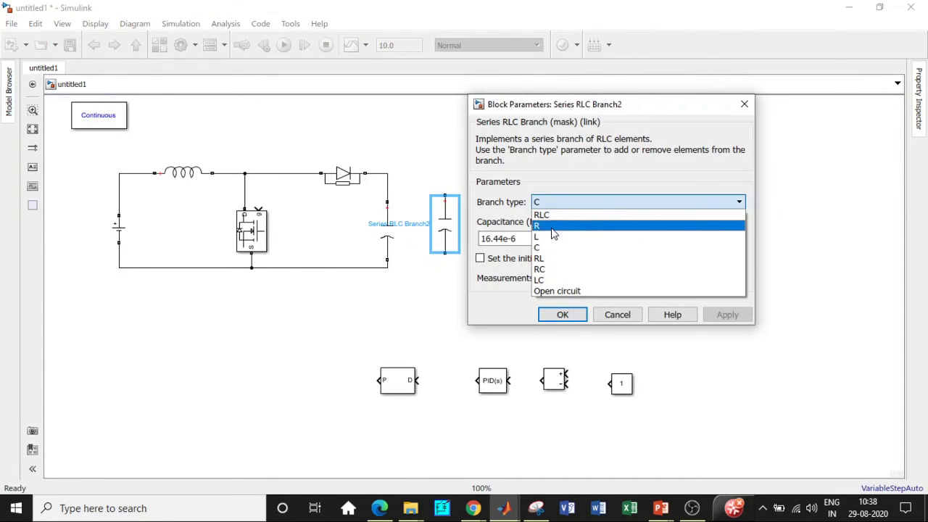
{"action": "left_click", "coordinate": [555, 224]}
{"action": "double_click", "coordinate": [506, 234]}
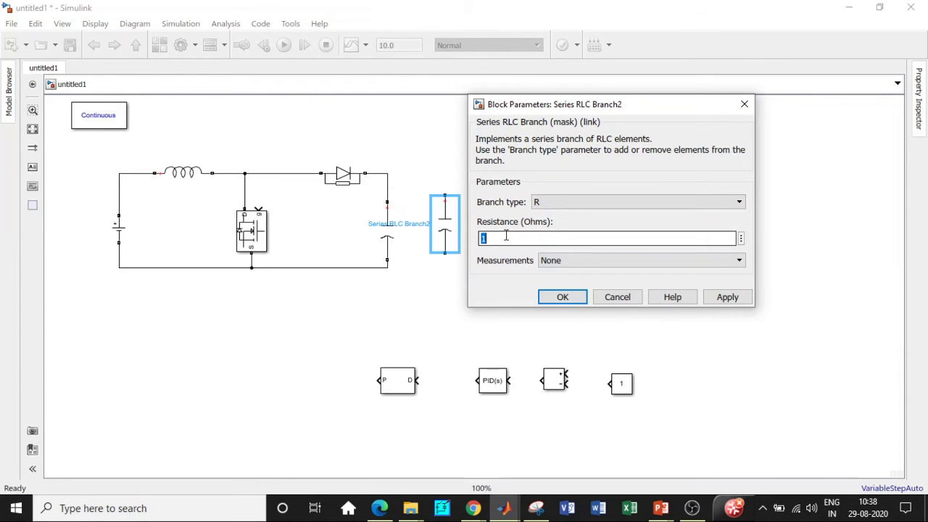
{"action": "type", "text": "16.2"}
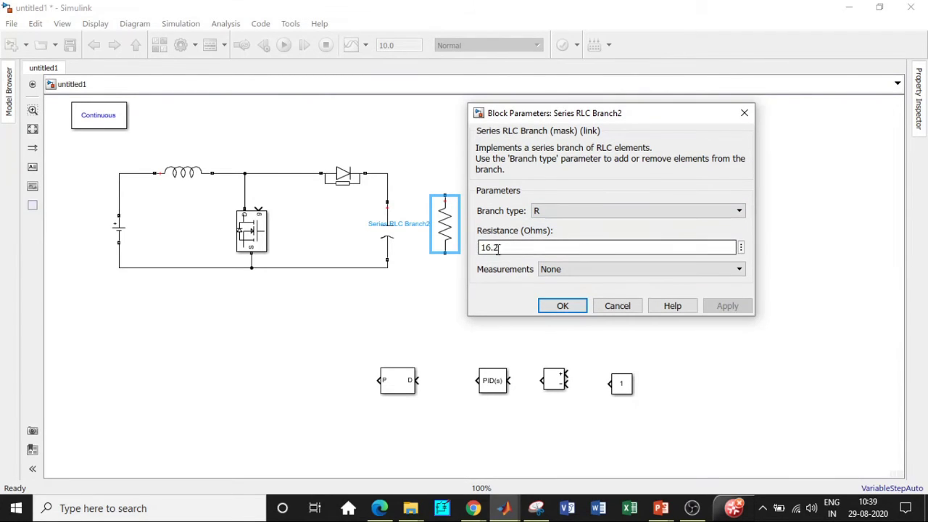
{"action": "left_click", "coordinate": [569, 307]}
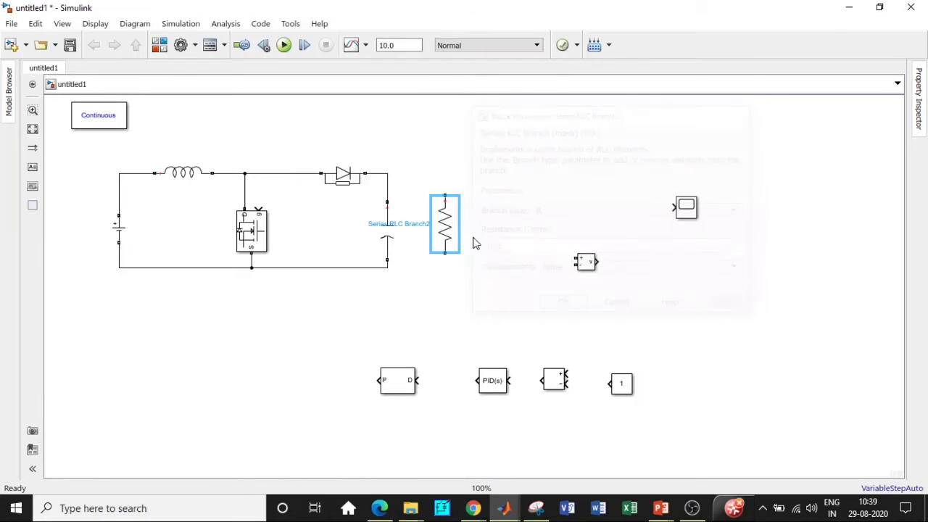
- Wire the resistor to both rails and place the Voltage Measurement beside it
{"action": "left_click_drag", "start_coordinate": [447, 190], "coordinate": [387, 173]}
{"action": "left_click_drag", "start_coordinate": [445, 253], "coordinate": [387, 267]}
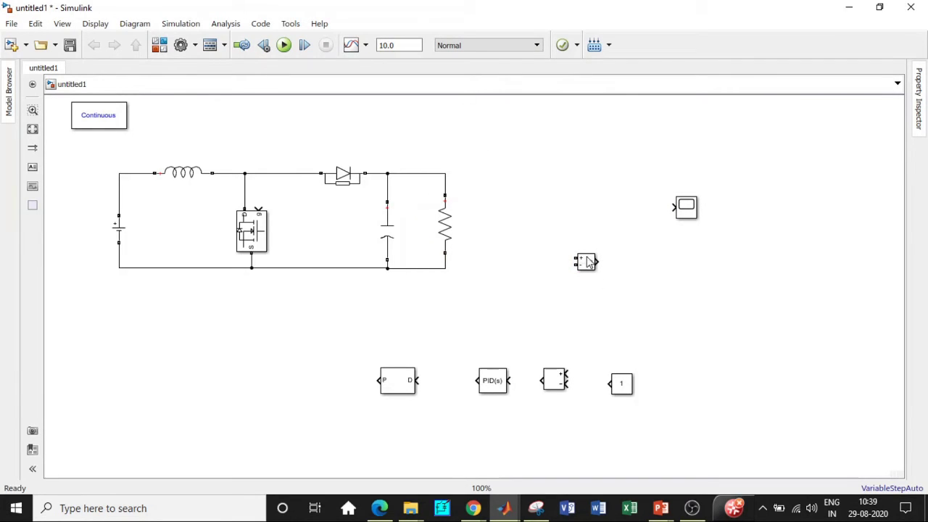
{"action": "left_click_drag", "start_coordinate": [586, 265], "coordinate": [445, 184]}
- Connect the measurement to the resistor, set the DC supply to 12 V, and feed the measurement to the Scope
{"action": "left_click_drag", "start_coordinate": [545, 213], "coordinate": [445, 256]}
{"action": "left_click", "coordinate": [121, 227]}
{"action": "double_click", "coordinate": [121, 226]}
{"action": "double_click", "coordinate": [182, 233]}
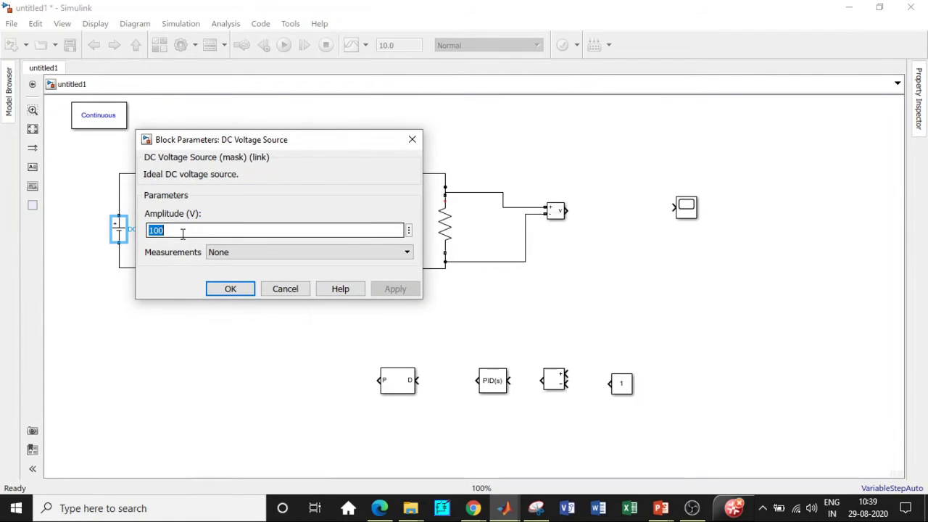
{"action": "type", "text": "12"}
{"action": "left_click", "coordinate": [231, 288]}
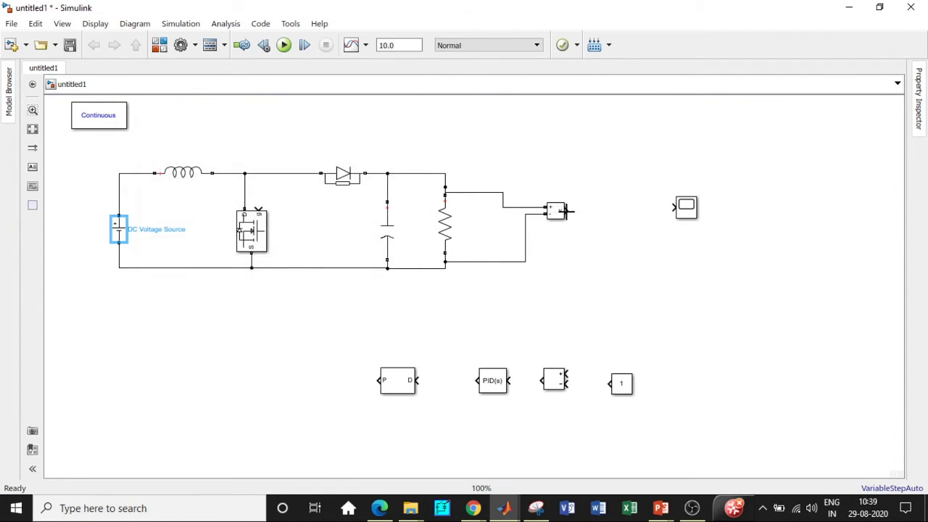
{"action": "left_click_drag", "start_coordinate": [566, 210], "coordinate": [674, 208]}
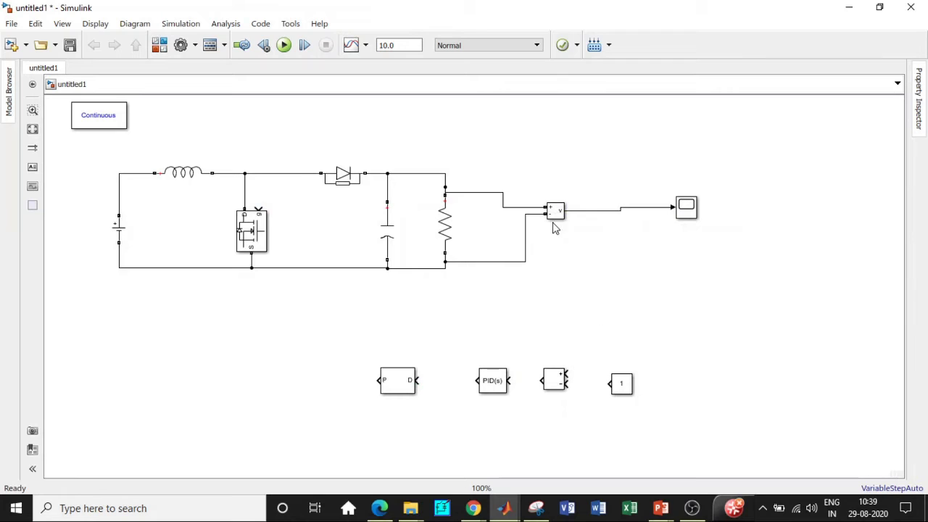
{"action": "left_click_drag", "start_coordinate": [622, 394], "coordinate": [631, 383]}
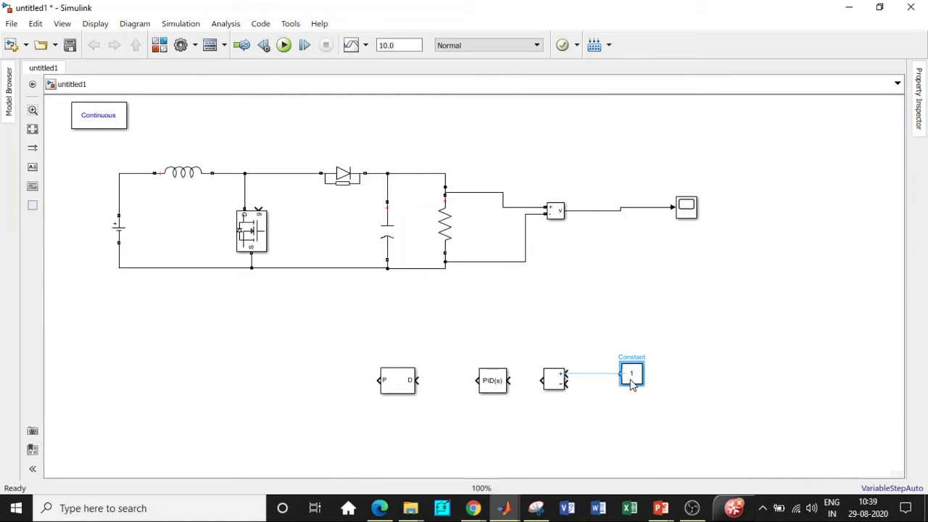
- Set the reference Constant block's value to 18
{"action": "double_click", "coordinate": [635, 383]}
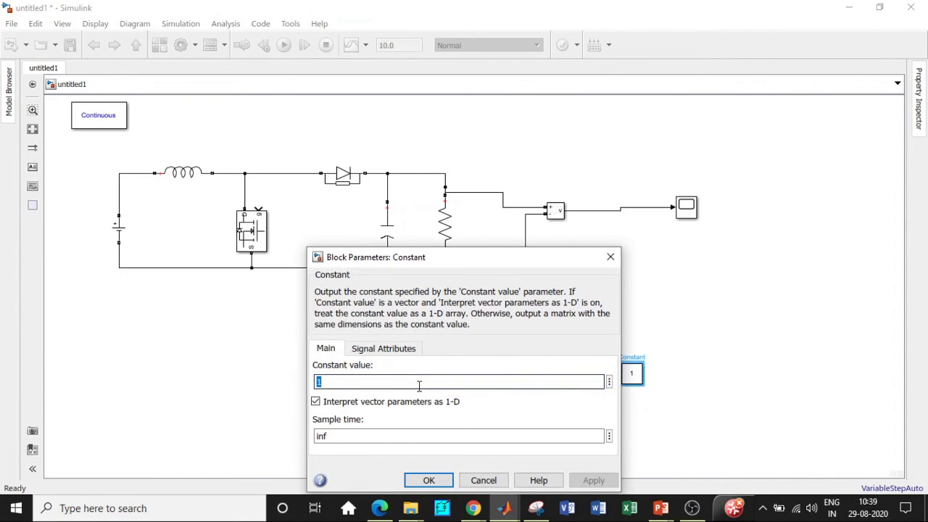
{"action": "type", "text": "1"}
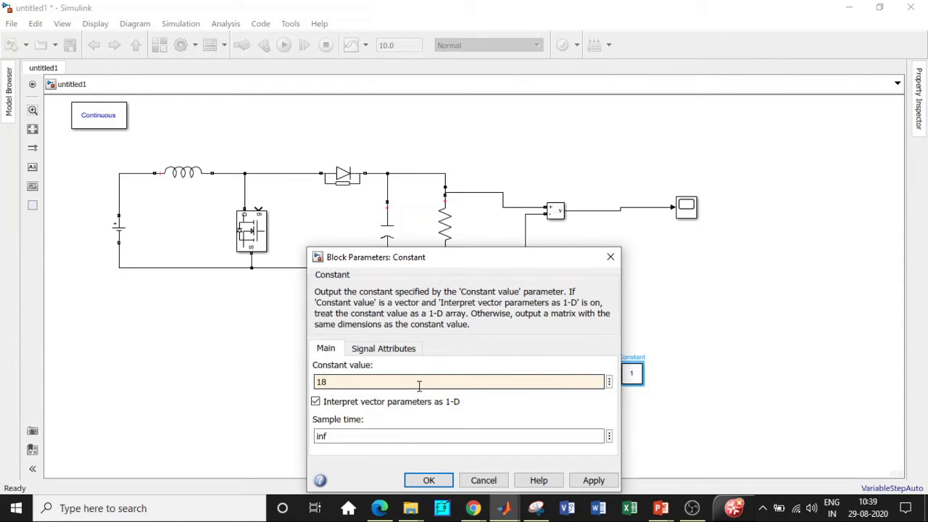
{"action": "left_click", "coordinate": [428, 480]}
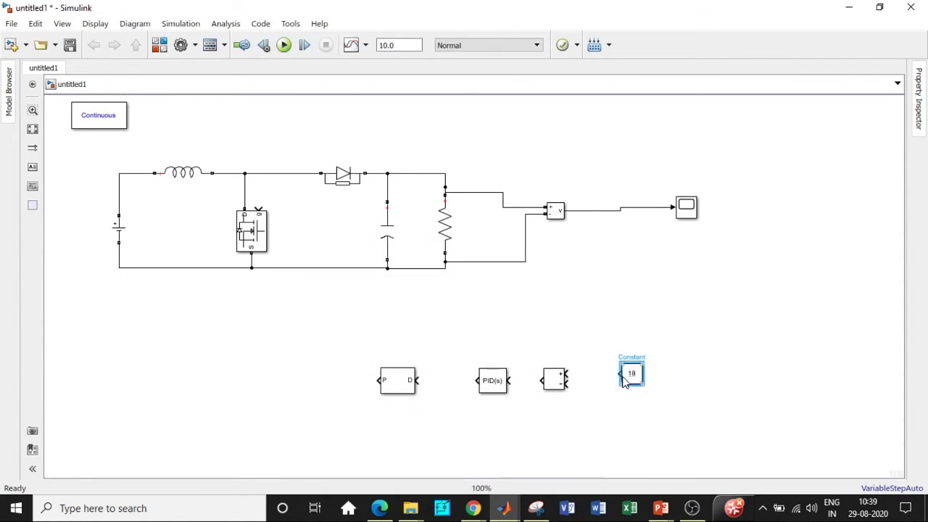
- Wire Constant into Subtract, Subtract into PID, and the PWM output to the MOSFET gate
{"action": "mouse_move", "coordinate": [621, 373]}
{"action": "left_mouse_down"}
{"action": "mouse_move", "coordinate": [566, 374]}
{"action": "mouse_move", "coordinate": [591, 212]}
{"action": "left_mouse_up"}
{"action": "left_click_drag", "start_coordinate": [544, 379], "coordinate": [417, 380]}
{"action": "left_click", "coordinate": [410, 389]}
{"action": "left_click", "coordinate": [410, 389]}
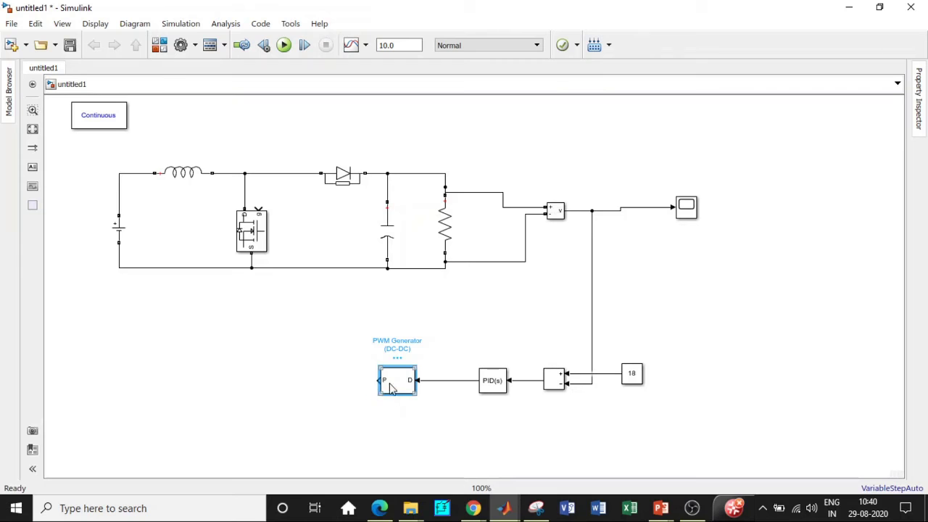
{"action": "mouse_move", "coordinate": [379, 380]}
{"action": "left_mouse_down"}
{"action": "mouse_move", "coordinate": [217, 315]}
{"action": "mouse_move", "coordinate": [259, 207]}
{"action": "left_mouse_up"}
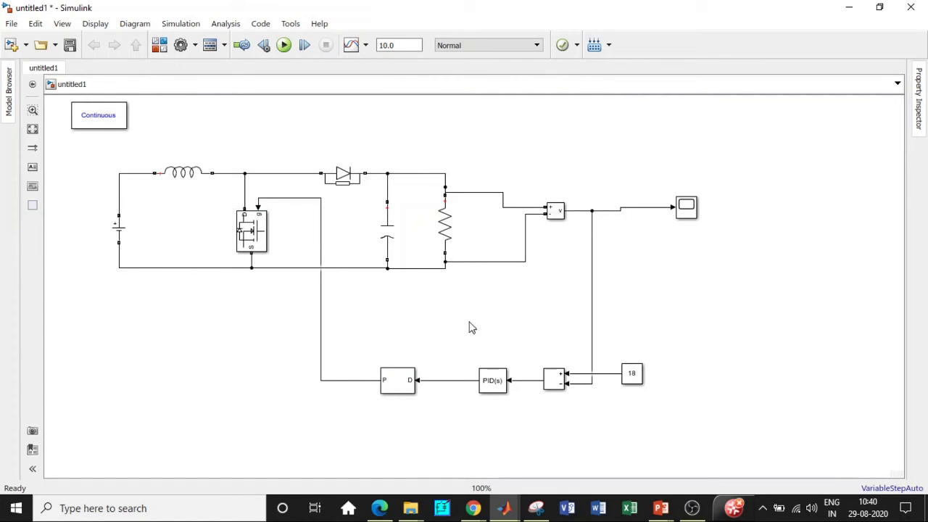
- Give the PID Controller Proportional gain 0 and Integral gain 7, then confirm
{"action": "left_click", "coordinate": [494, 377]}
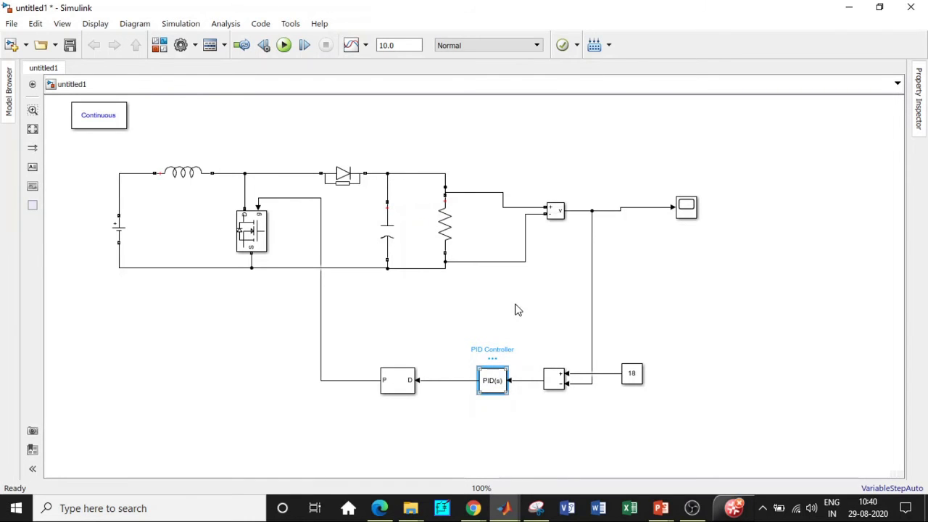
{"action": "key", "text": "Return"}
{"action": "left_click_drag", "start_coordinate": [515, 280], "coordinate": [515, 318]}
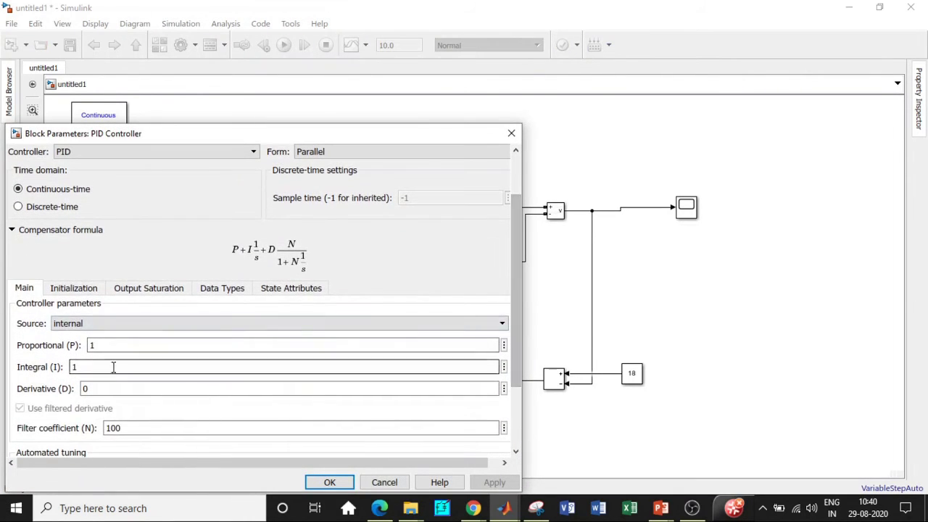
{"action": "left_click", "coordinate": [110, 344]}
{"action": "key", "text": "BackSpace"}
{"action": "type", "text": "0"}
{"action": "left_click", "coordinate": [98, 366]}
{"action": "double_click", "coordinate": [98, 367]}
{"action": "type", "text": "7"}
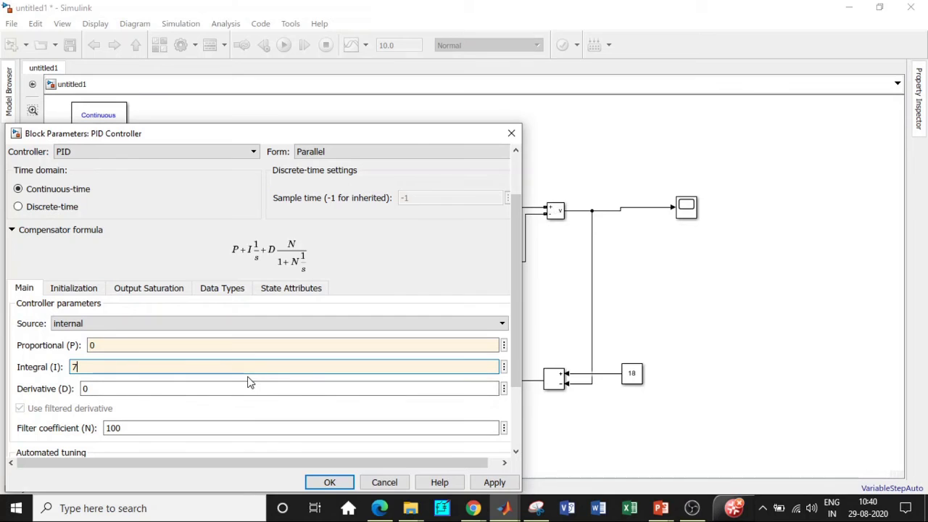
{"action": "left_click", "coordinate": [330, 482]}
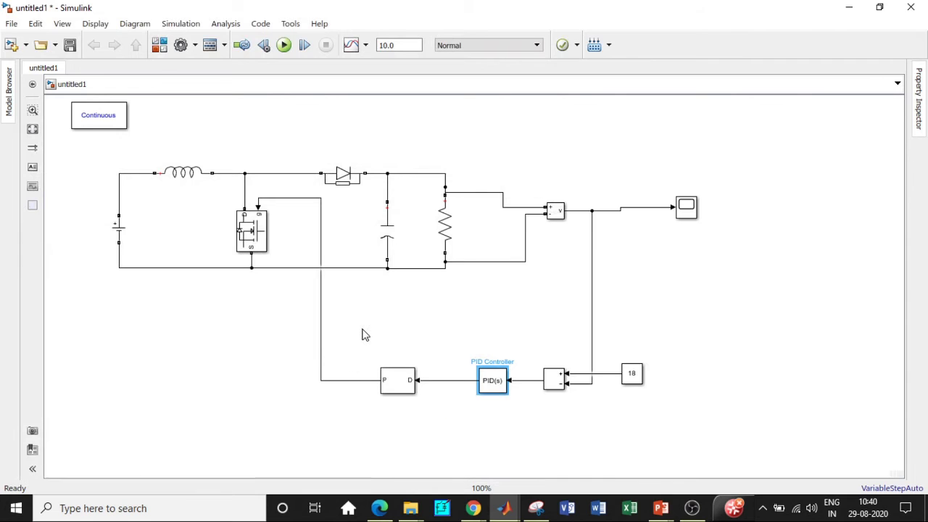
- Set the PWM switching frequency to 25000 Hz and the simulation stop time to 0.5
{"action": "double_click", "coordinate": [398, 380]}
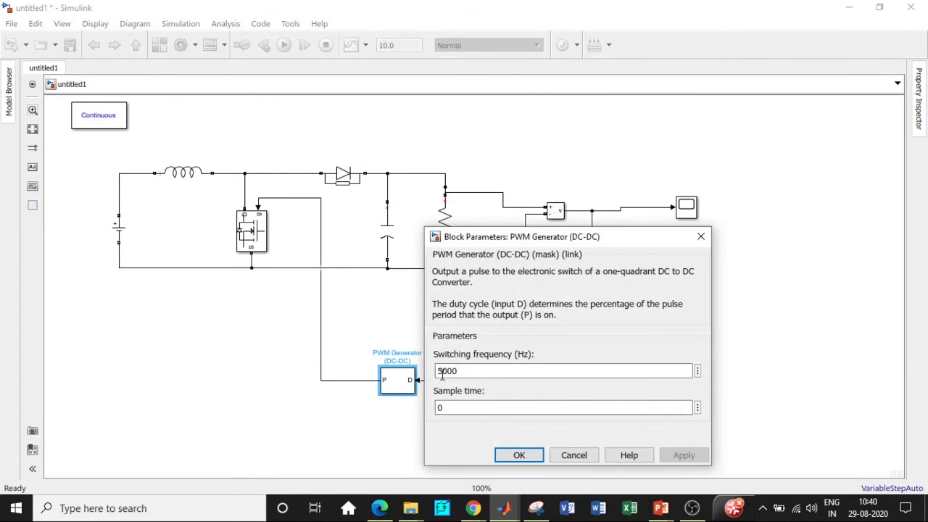
{"action": "double_click", "coordinate": [471, 371]}
{"action": "type", "text": "25"}
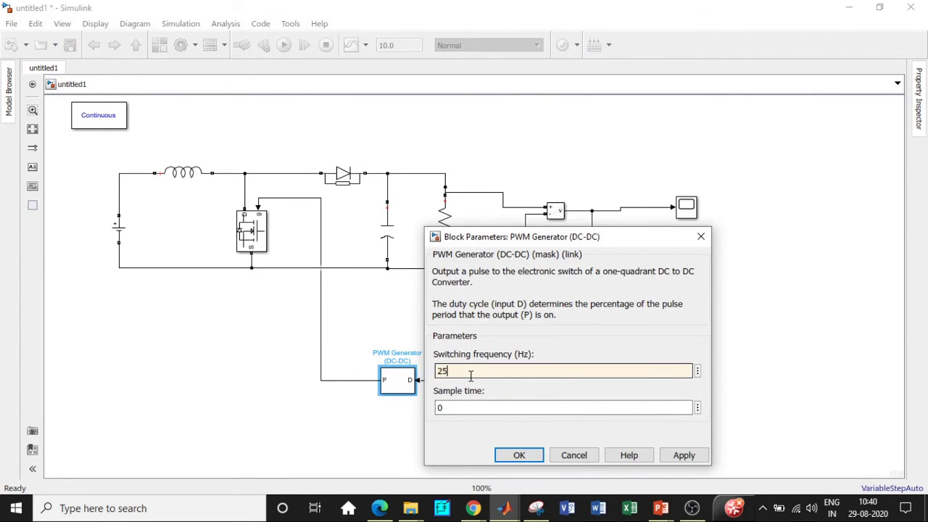
{"action": "type", "text": "000"}
{"action": "left_click", "coordinate": [519, 455]}
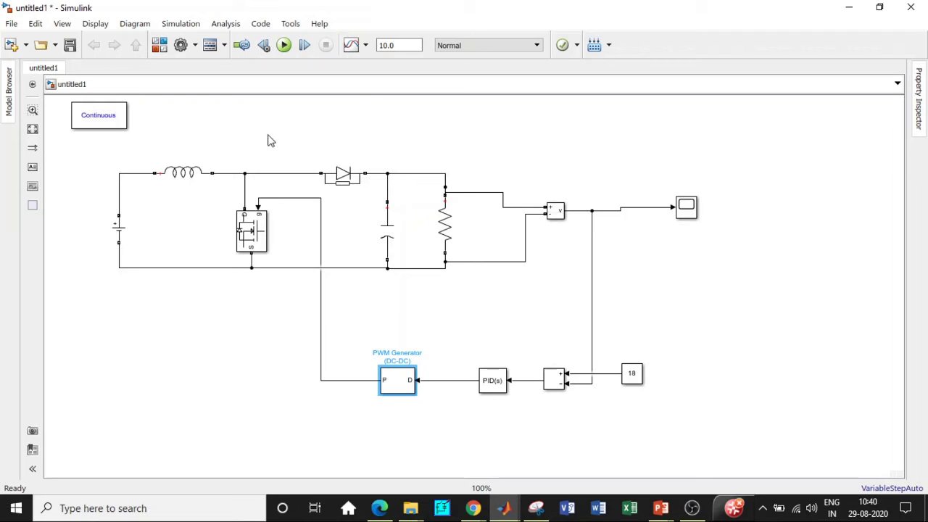
{"action": "left_click", "coordinate": [410, 45]}
{"action": "type", "text": "0.5"}
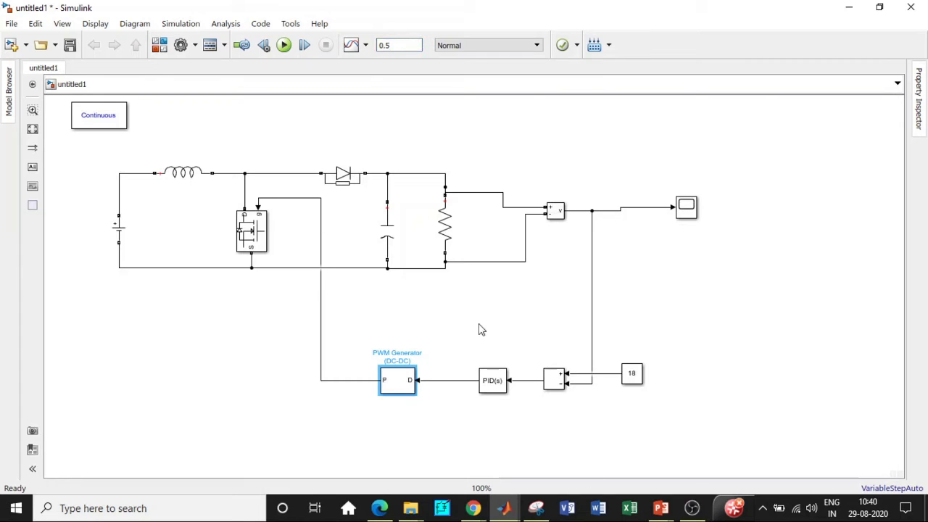
- Run the 0.5 s simulation and open the Scope plot
{"action": "left_click", "coordinate": [285, 45]}
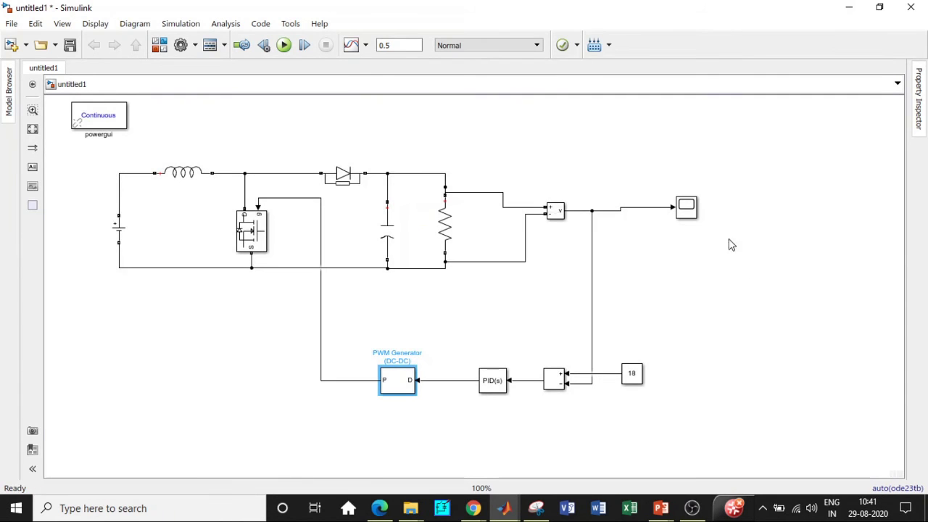
{"action": "left_click", "coordinate": [690, 207]}
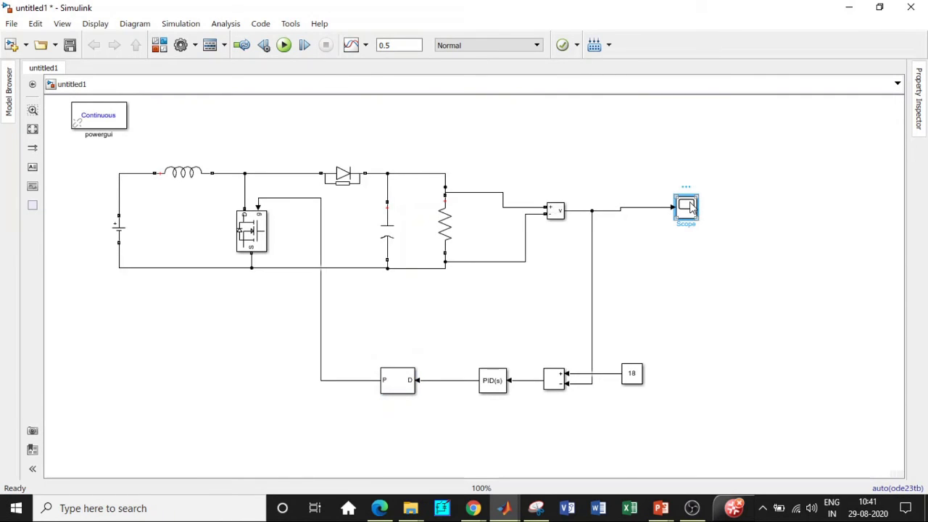
{"action": "double_click", "coordinate": [690, 207]}
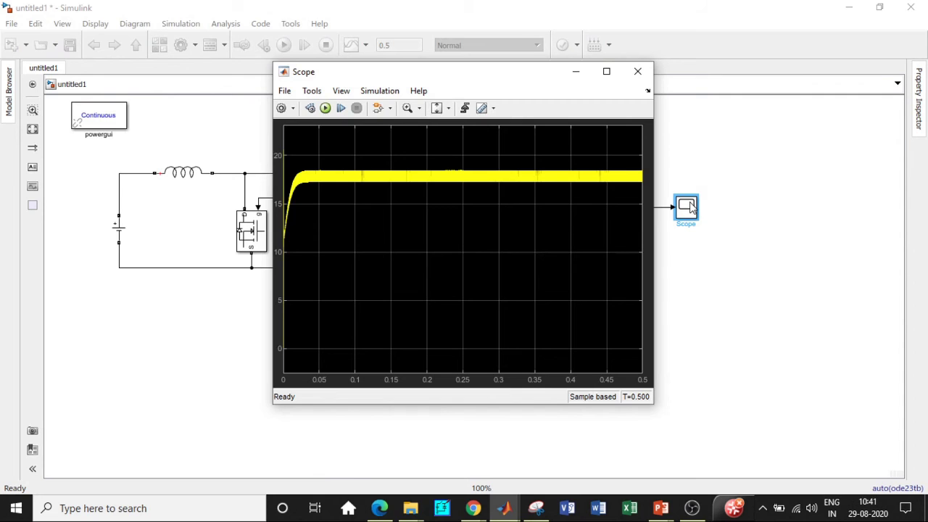
- Maximize the Scope and zoom into the ripple around 18 V, then close it
{"action": "left_click", "coordinate": [606, 71]}
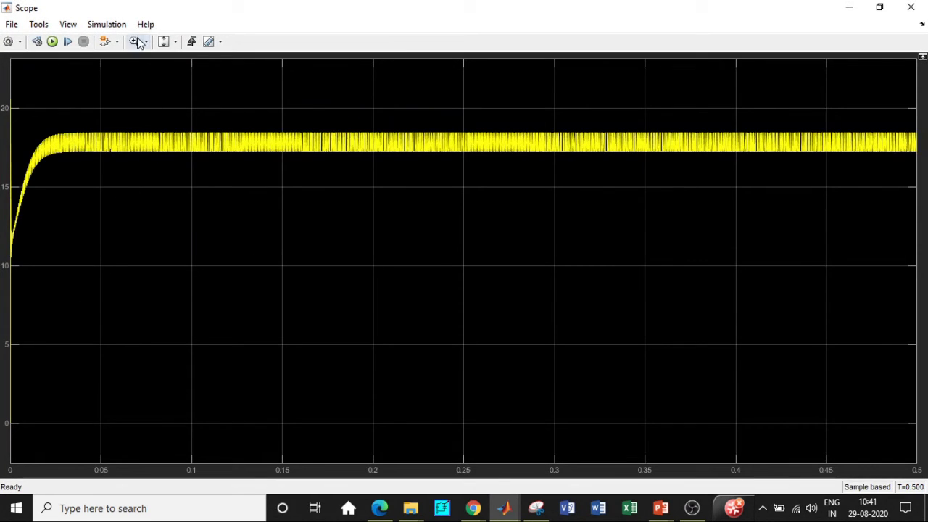
{"action": "left_click_drag", "start_coordinate": [273, 158], "coordinate": [244, 124]}
{"action": "left_click_drag", "start_coordinate": [312, 389], "coordinate": [229, 151]}
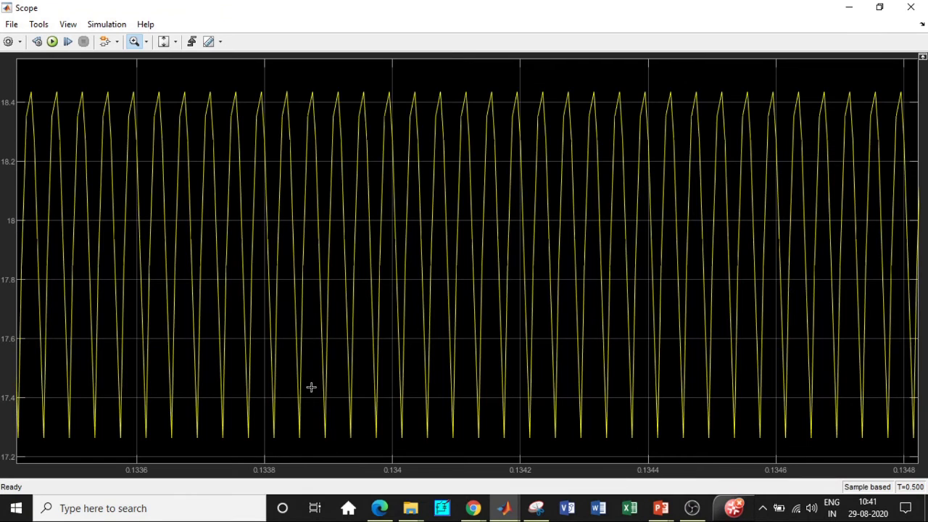
{"action": "left_click_drag", "start_coordinate": [332, 448], "coordinate": [189, 65]}
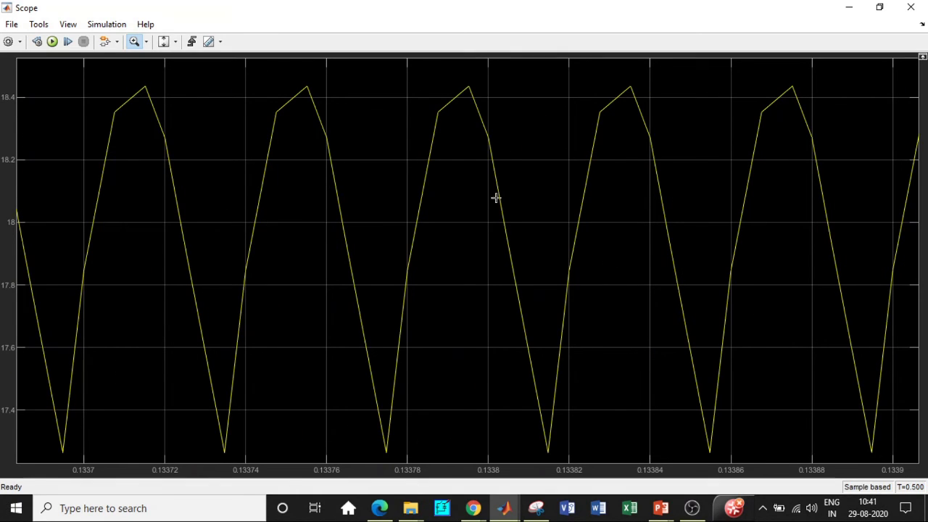
{"action": "left_click", "coordinate": [914, 6]}
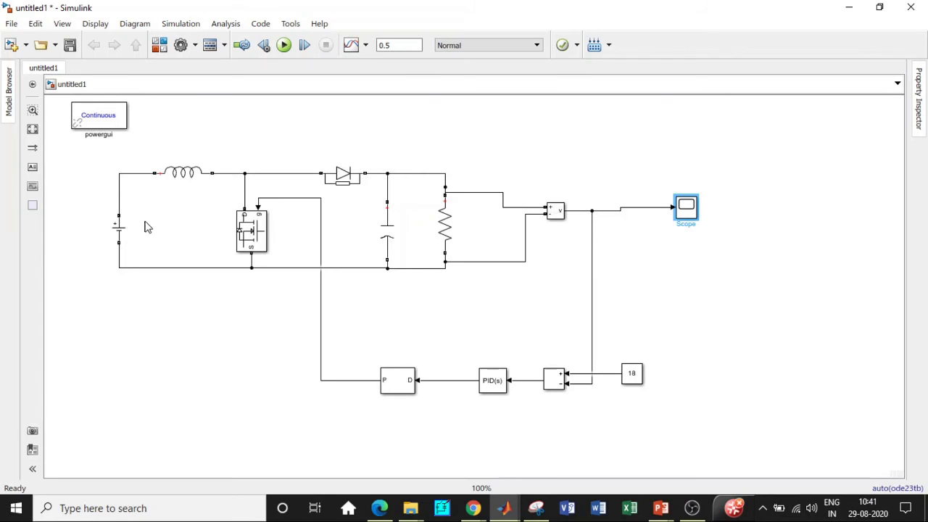
- Lower the DC supply amplitude to 5 V and rerun the simulation
{"action": "double_click", "coordinate": [118, 228]}
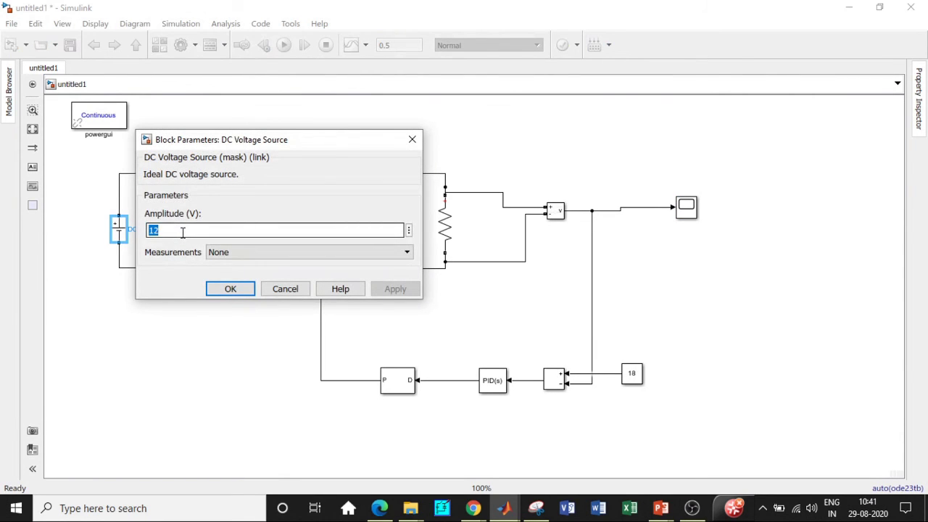
{"action": "type", "text": "5"}
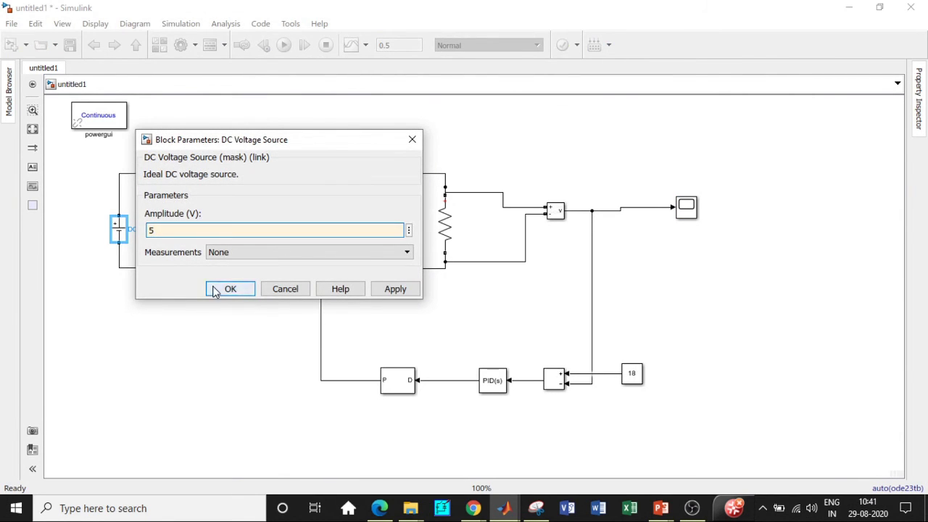
{"action": "left_click", "coordinate": [226, 289]}
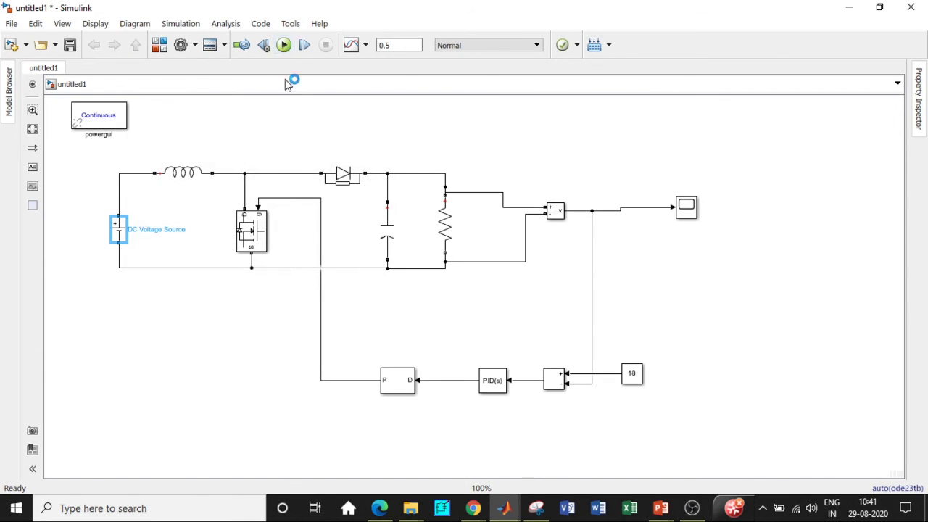
{"action": "left_click", "coordinate": [284, 46]}
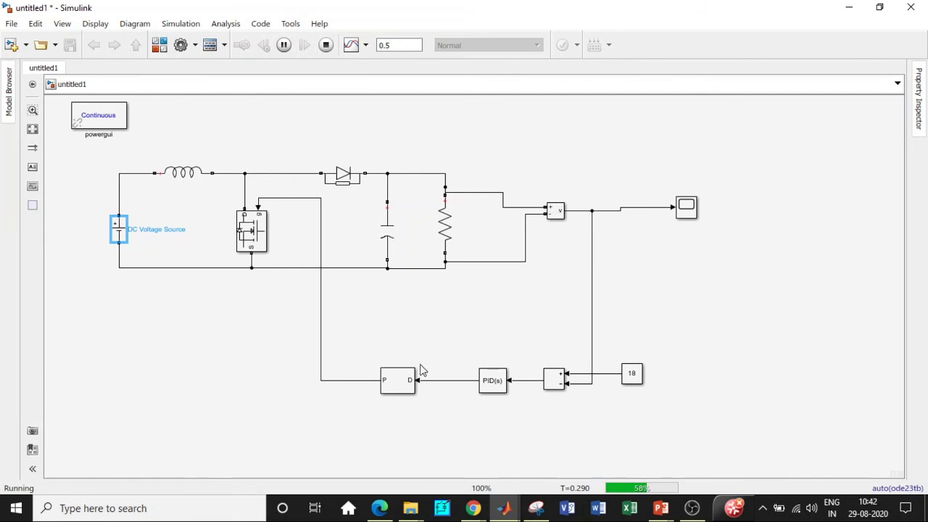
{"action": "left_click", "coordinate": [405, 384]}
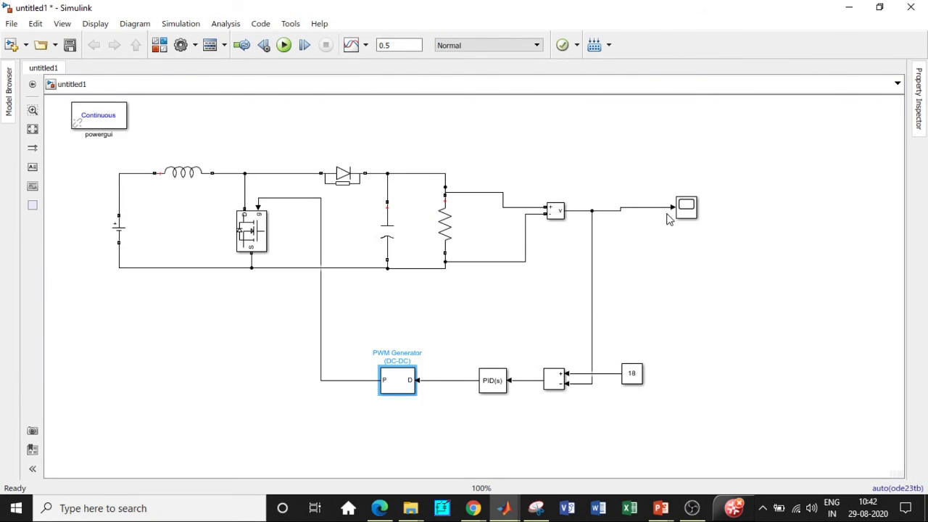
{"action": "double_click", "coordinate": [687, 209]}
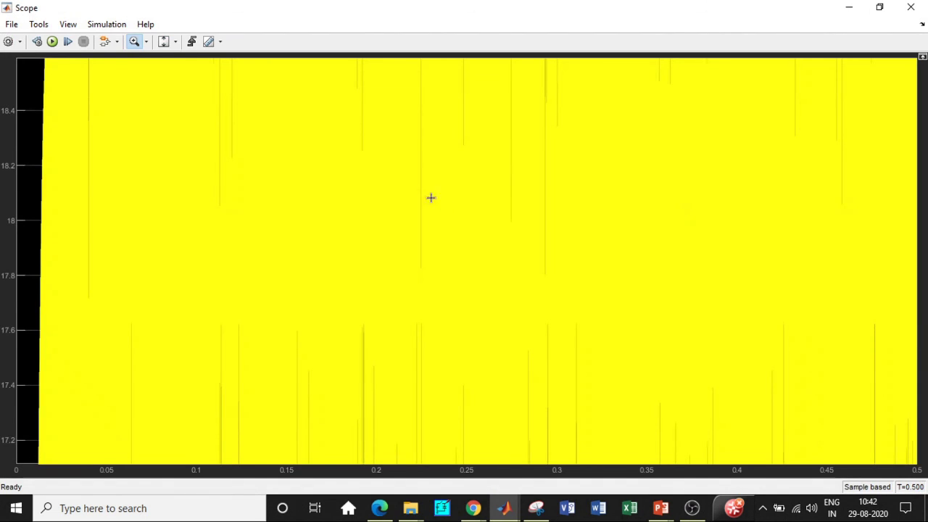
{"action": "right_click", "coordinate": [426, 192]}
{"action": "left_click", "coordinate": [452, 216]}
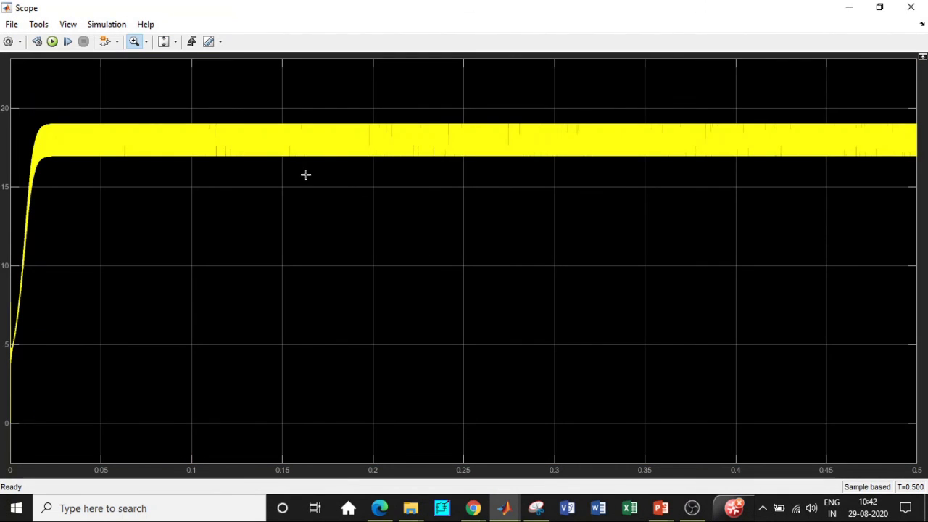
{"action": "mouse_move", "coordinate": [304, 174]}
{"action": "left_mouse_down"}
{"action": "mouse_move", "coordinate": [295, 106]}
{"action": "mouse_move", "coordinate": [285, 111]}
{"action": "left_mouse_up"}
{"action": "left_click_drag", "start_coordinate": [337, 365], "coordinate": [197, 126]}
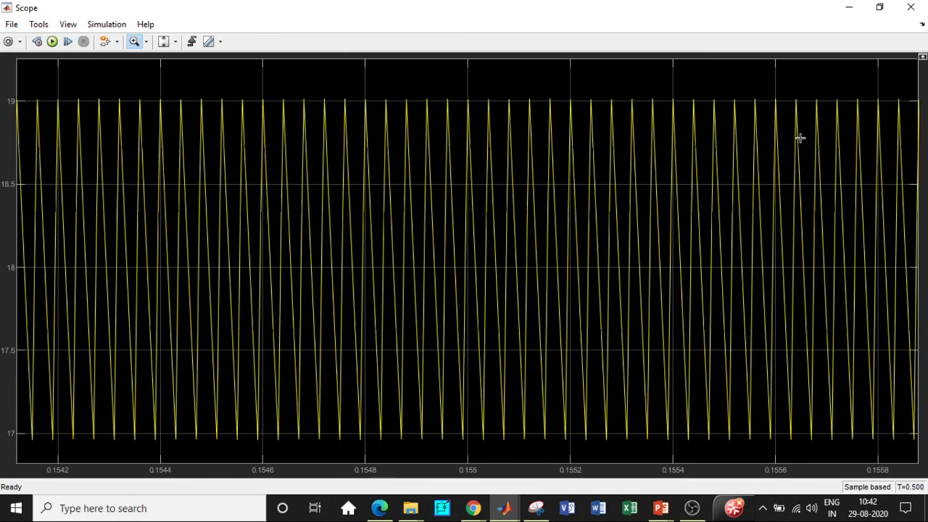
{"action": "left_click", "coordinate": [910, 6]}
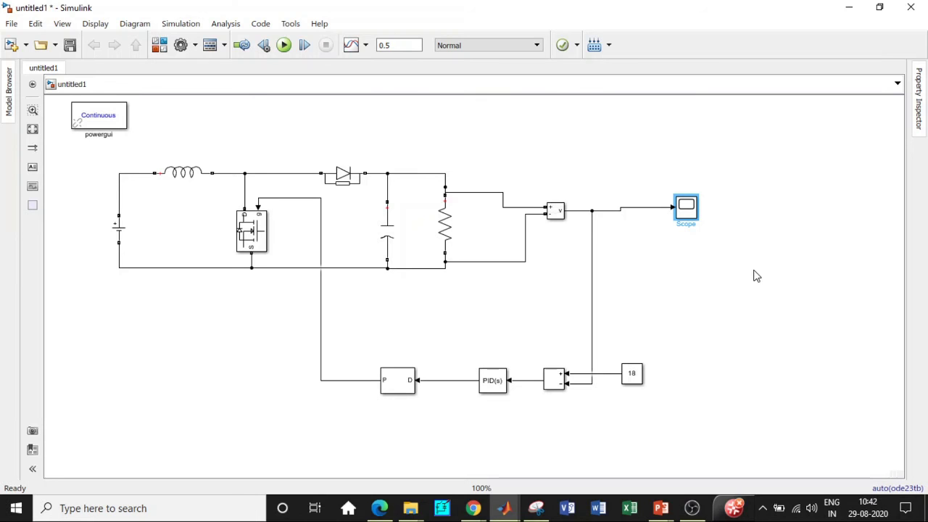
- Set the reference Constant to 25 and rerun the simulation
{"action": "double_click", "coordinate": [631, 375]}
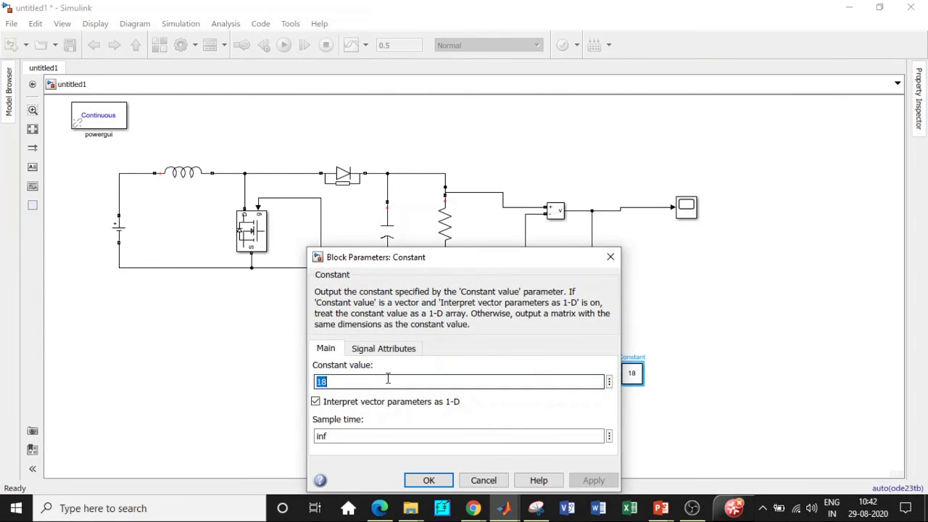
{"action": "type", "text": "25"}
{"action": "left_click", "coordinate": [429, 483]}
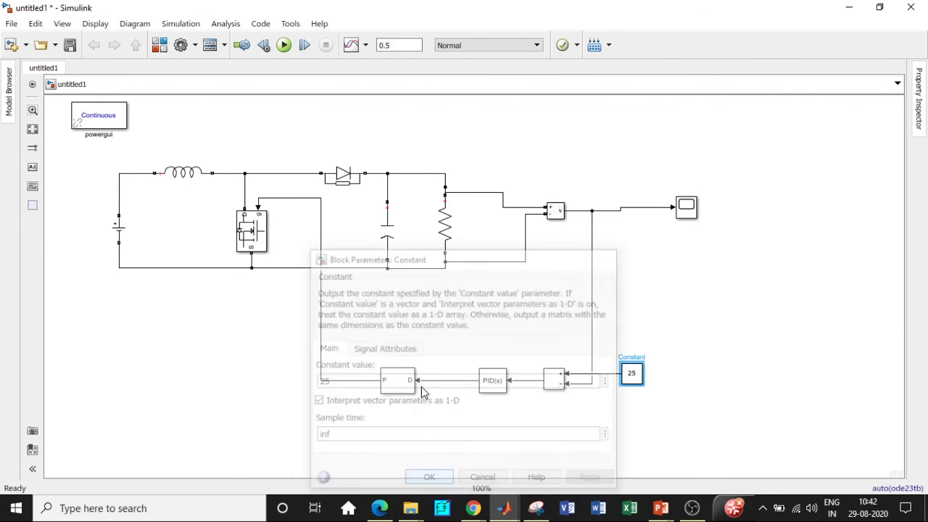
{"action": "left_click", "coordinate": [283, 47]}
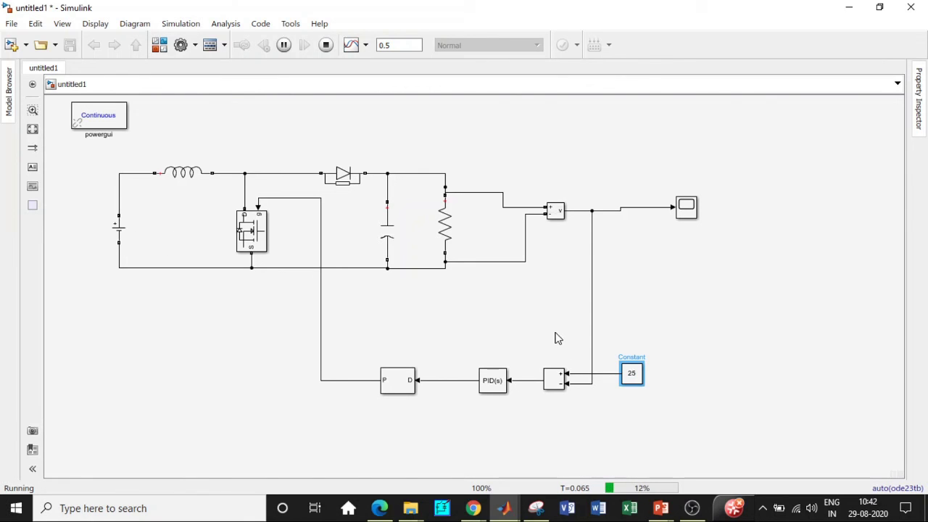
- Open the Scope and restore the full view of the trace settling near 25 V
{"action": "double_click", "coordinate": [678, 212]}
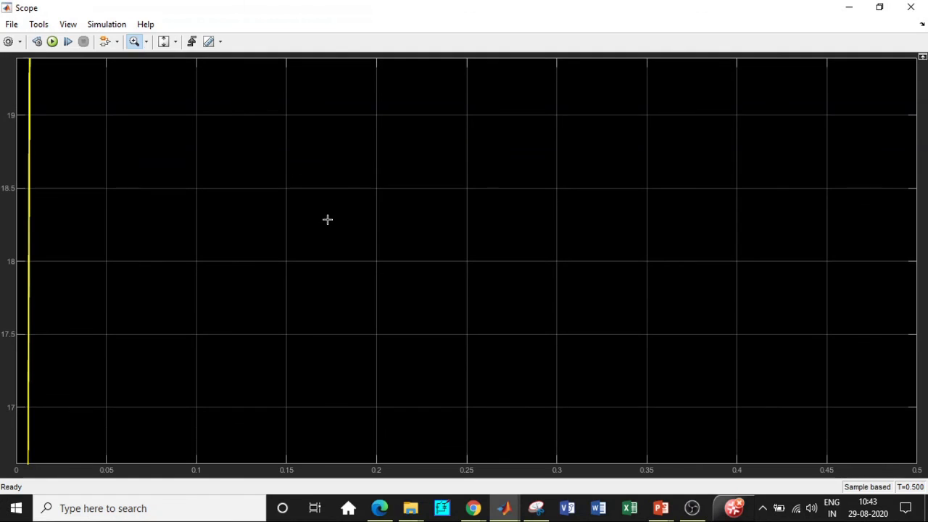
{"action": "right_click", "coordinate": [328, 220]}
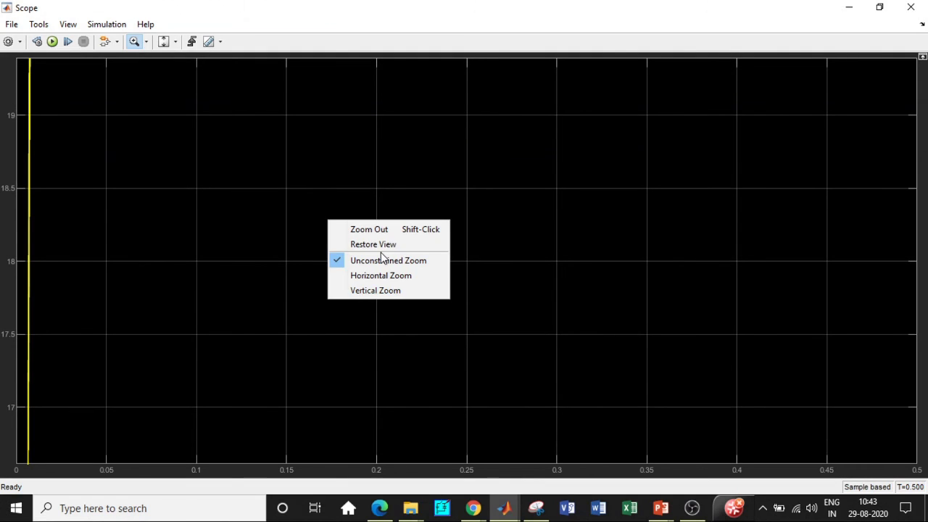
{"action": "left_click", "coordinate": [379, 248]}
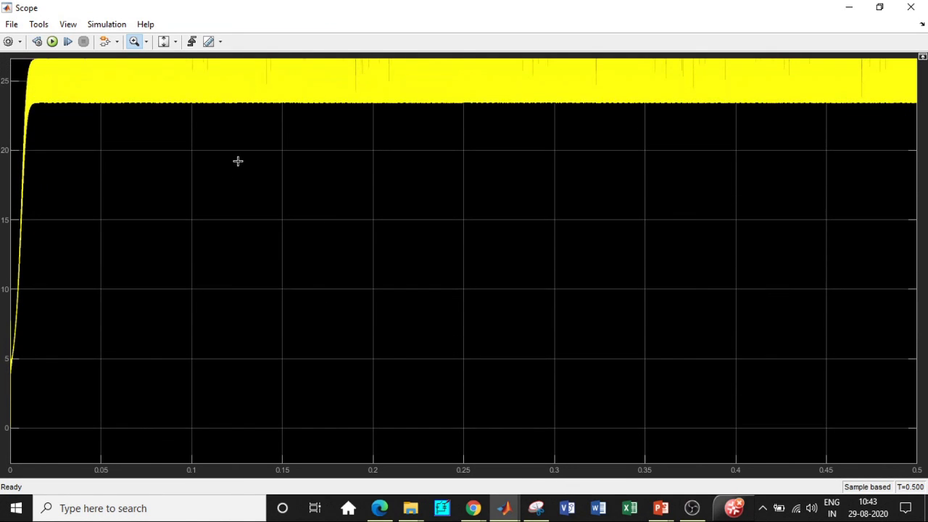
{"action": "left_click", "coordinate": [911, 7]}
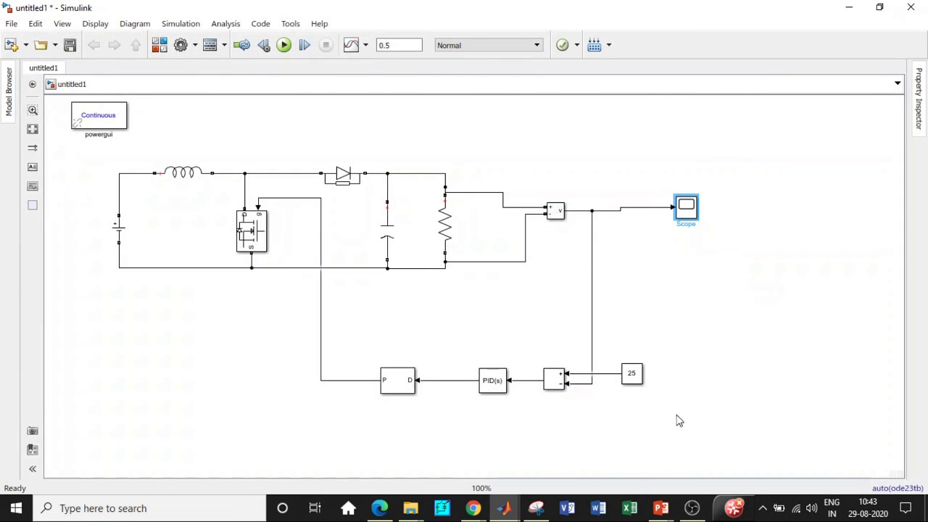